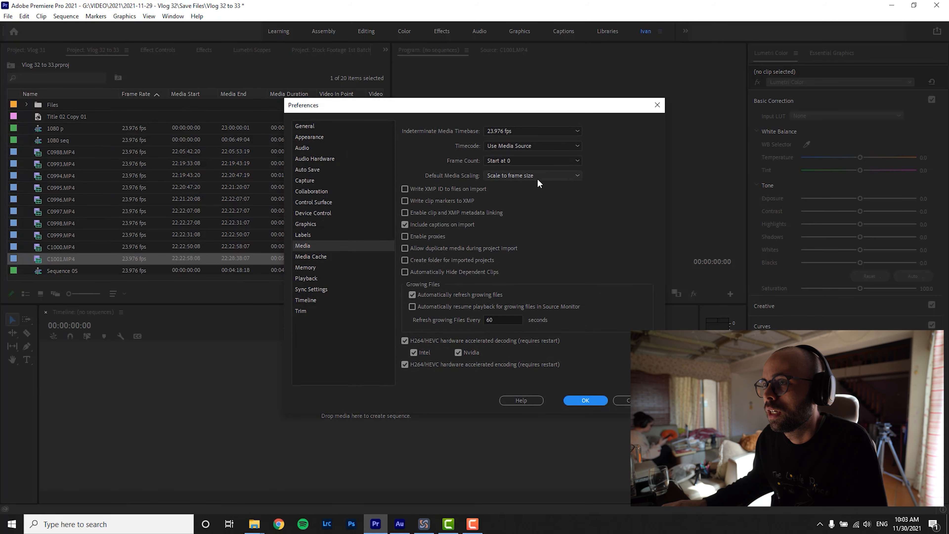
# Change the default media scaling preference to Set to frame size and apply it.
pyautogui.click(532, 177)
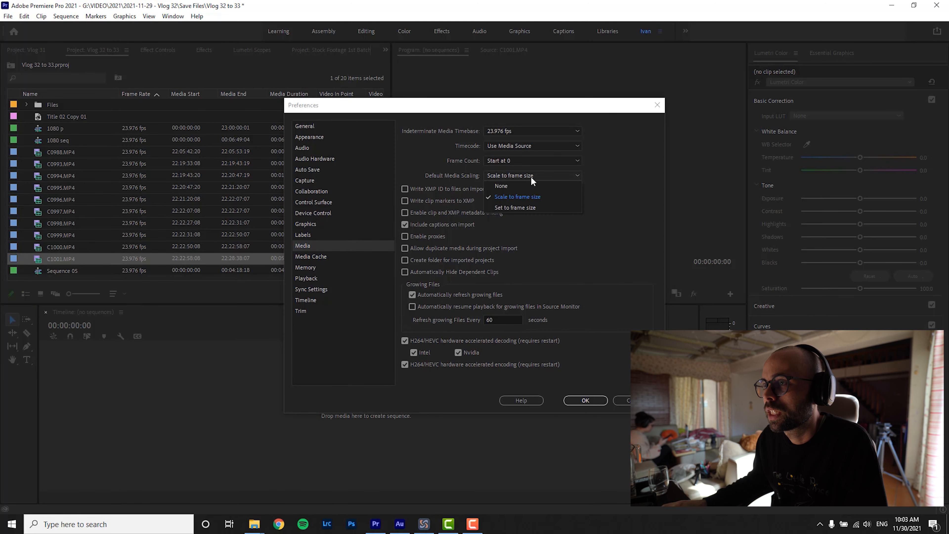
pyautogui.click(522, 208)
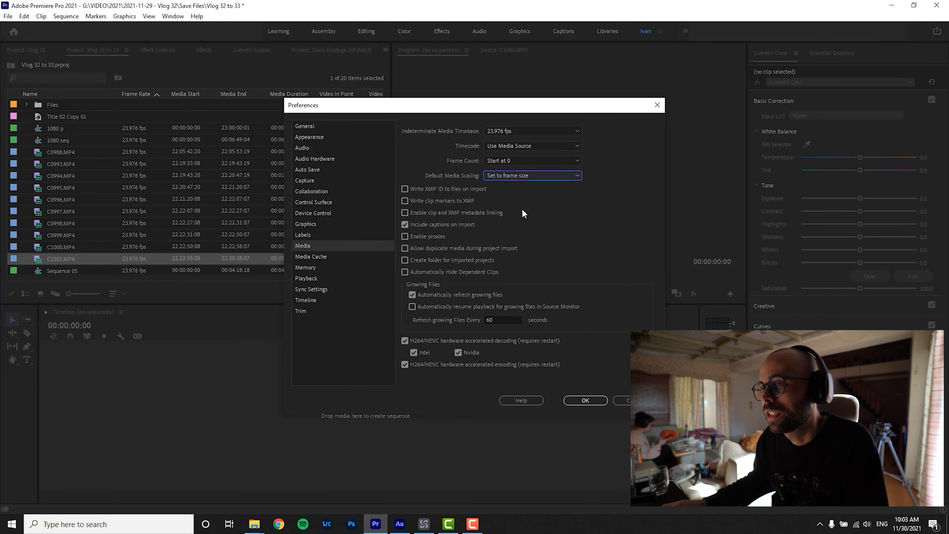
pyautogui.click(588, 401)
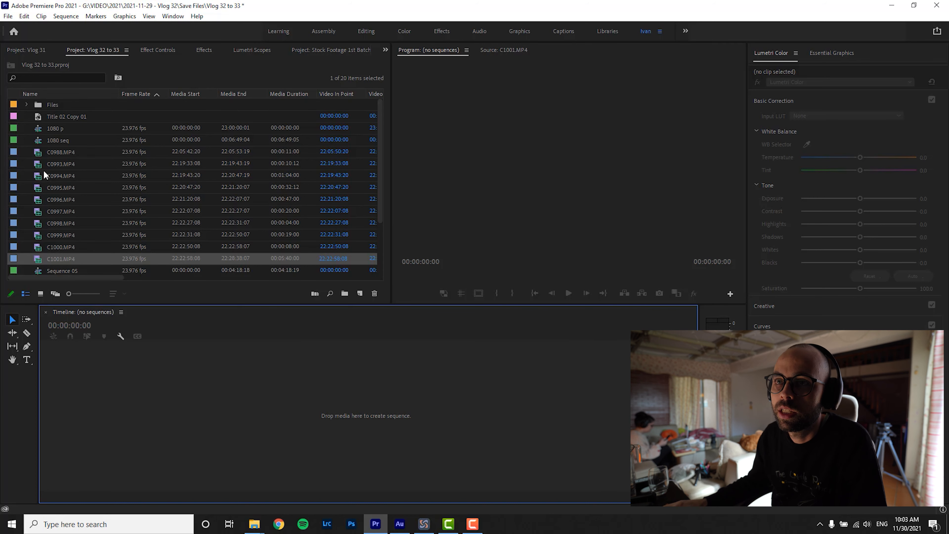
# Delete the existing "1080 p" and "1080 seq" sequences from the Vlog 32 to 33 project.
pyautogui.click(54, 130)
pyautogui.press('Delete')
pyautogui.click(61, 128)
pyautogui.press('Delete')
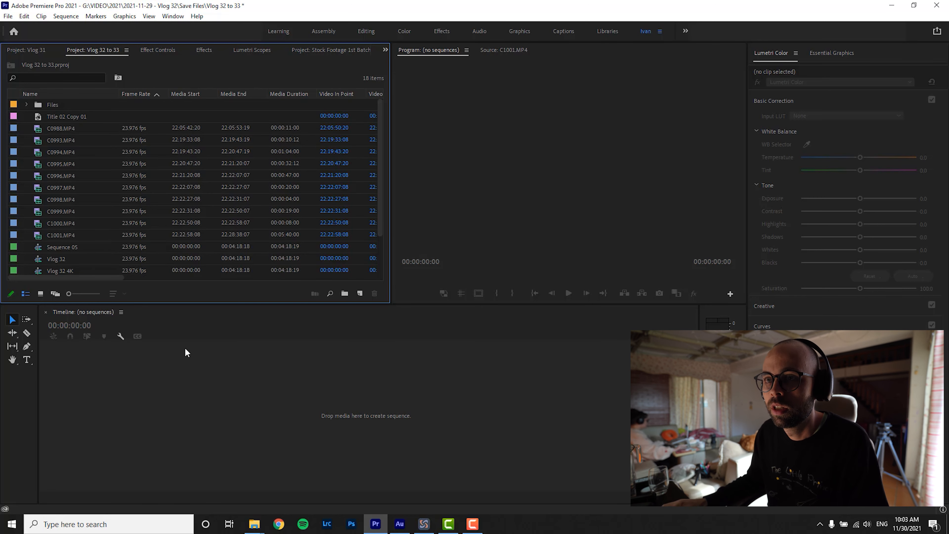
# Create a new sequence named "1080p" from the ARRI 1080p 23.976 preset.
pyautogui.click(156, 324)
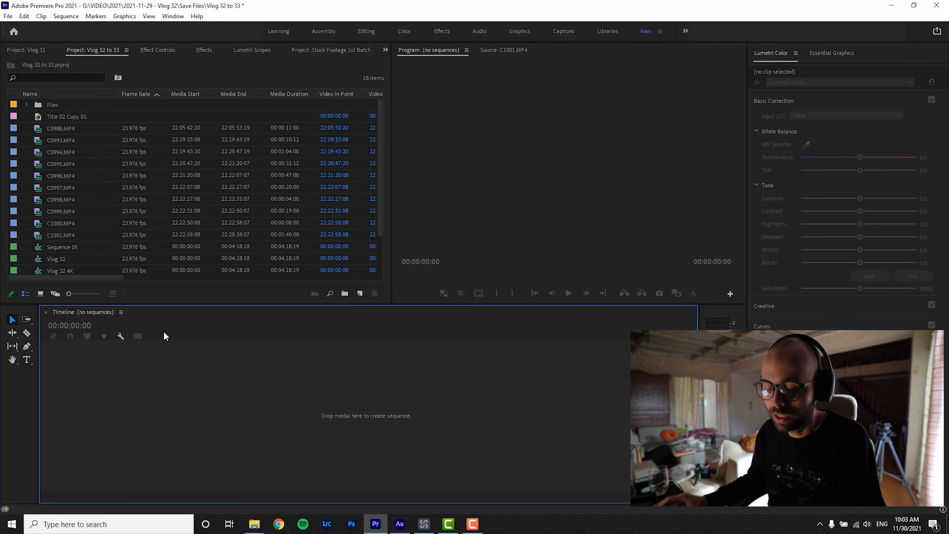
pyautogui.hotkey('ctrl', 'n')
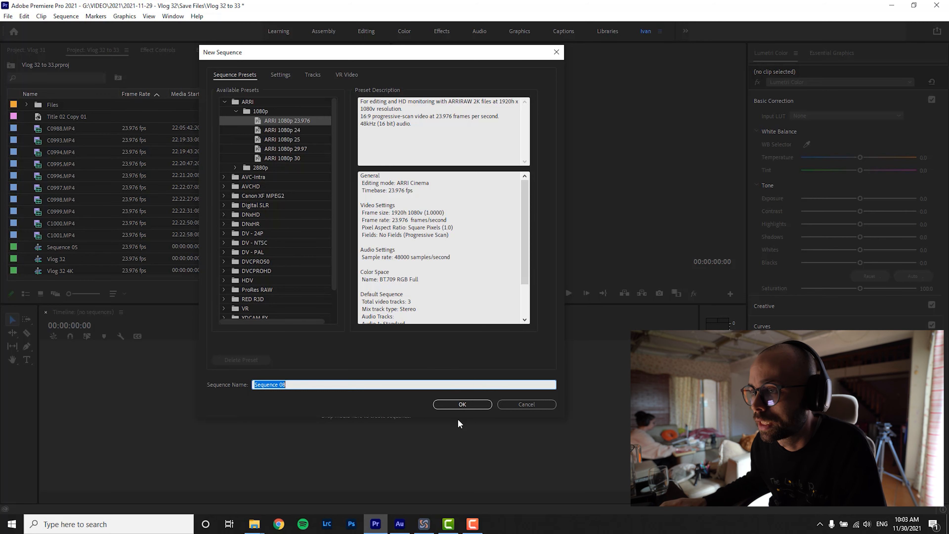
pyautogui.write('10')
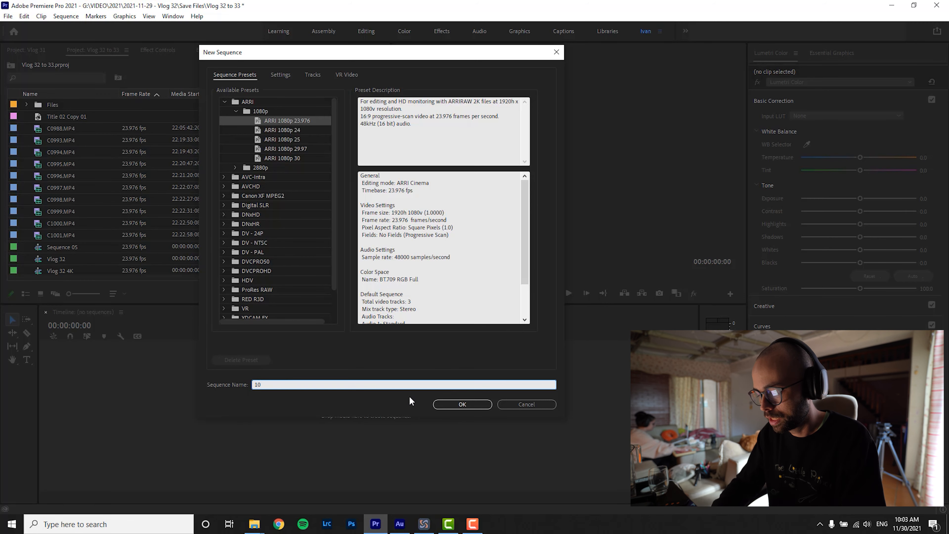
pyautogui.write('80')
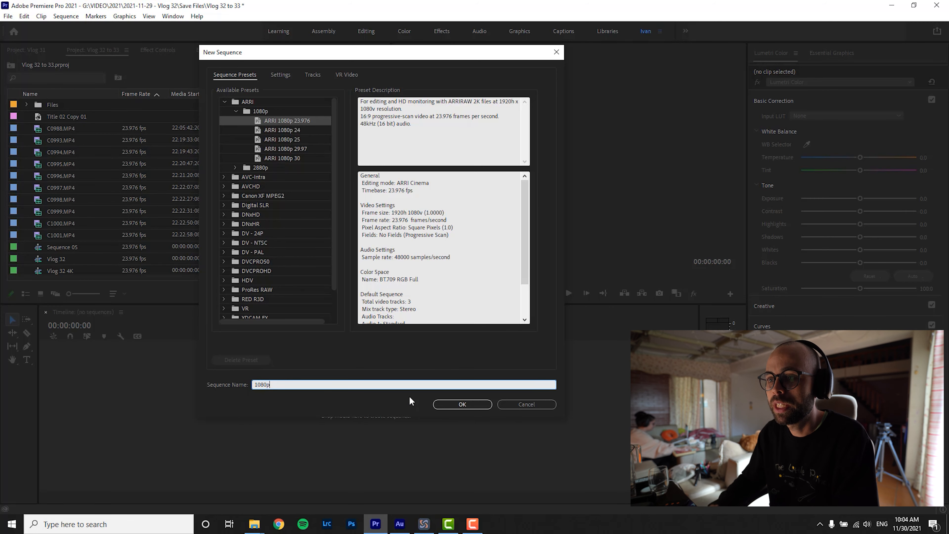
pyautogui.write('p')
pyautogui.press('Return')
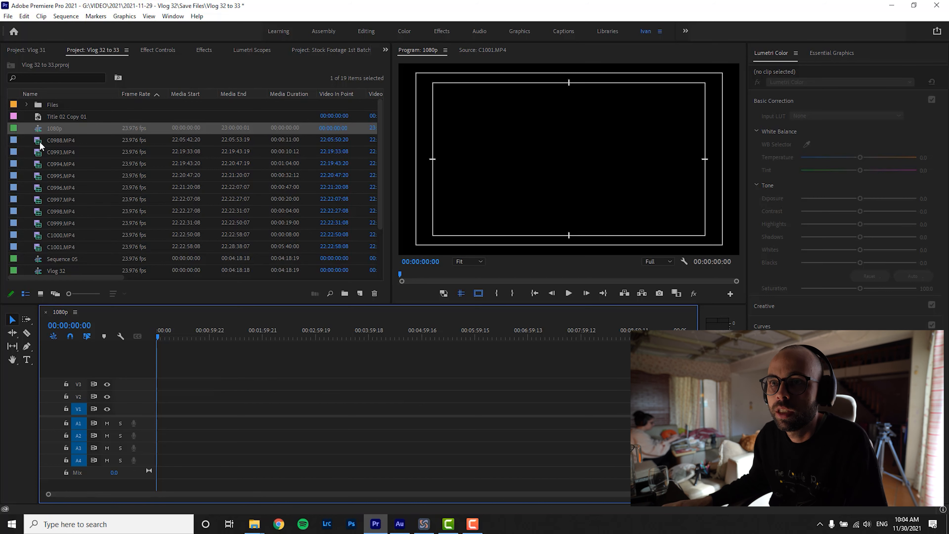
# Place the C1001.MP4 clip on tracks V1 and A1 of the 1080p sequence and show a frame around 00:03:09.
pyautogui.moveTo(39, 141); pyautogui.dragTo(182, 296)
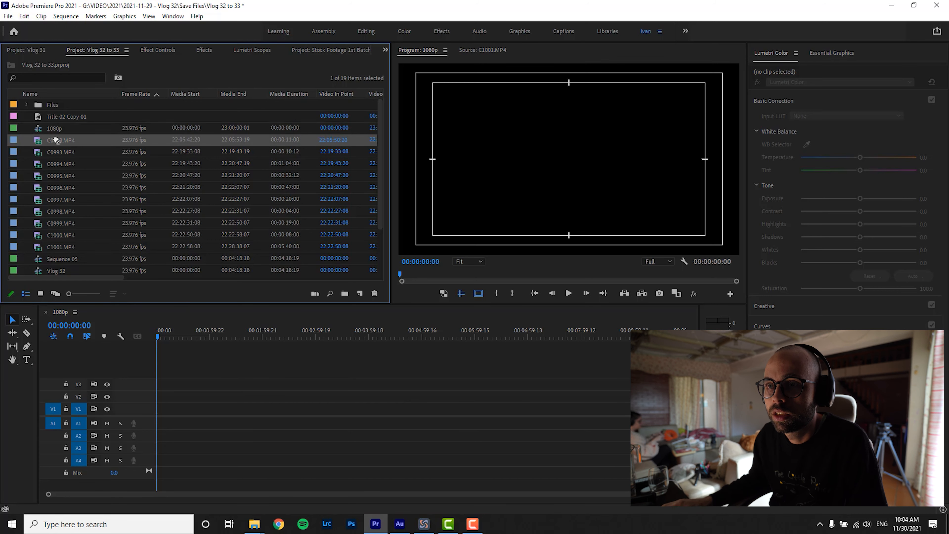
pyautogui.moveTo(39, 248); pyautogui.dragTo(218, 419)
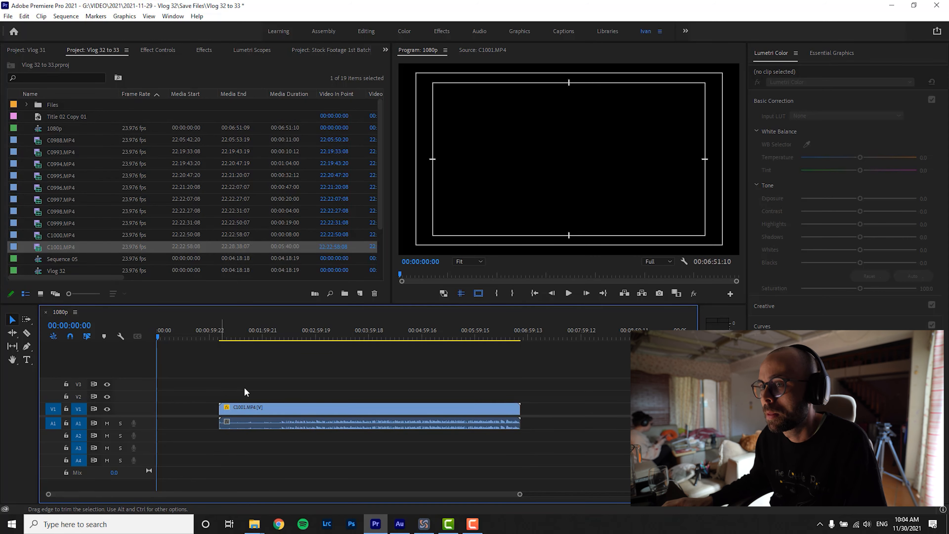
pyautogui.click(324, 324)
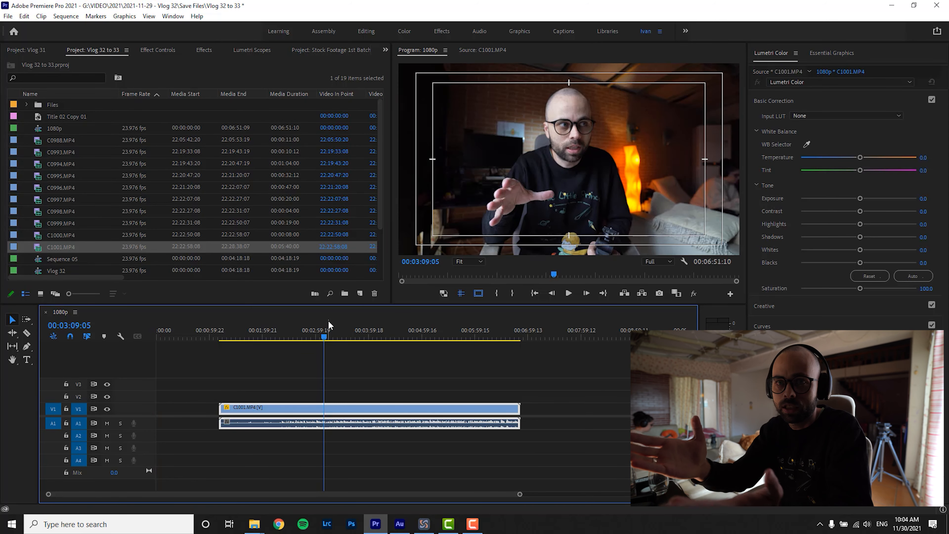
# Set the C1001.MP4 clip's motion scale to 100.
pyautogui.click(158, 50)
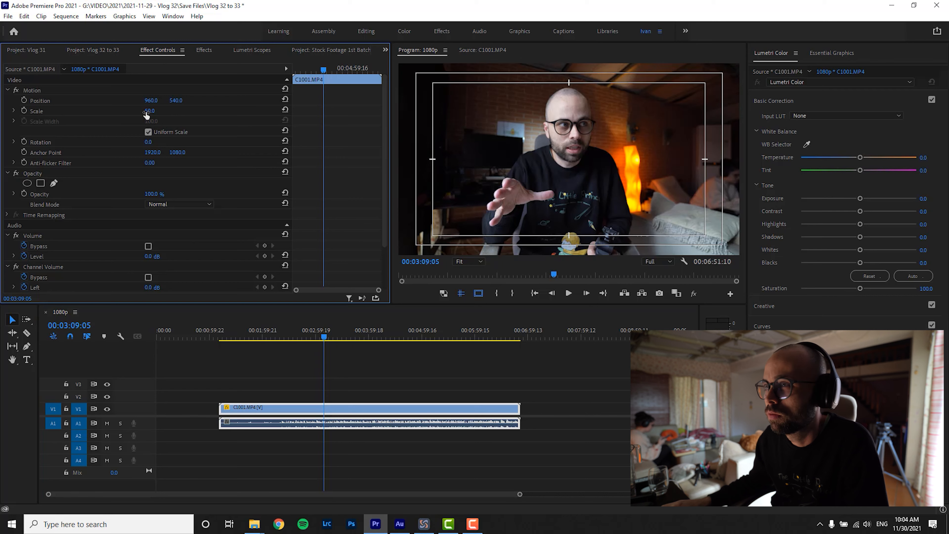
pyautogui.click(148, 112)
pyautogui.write('1')
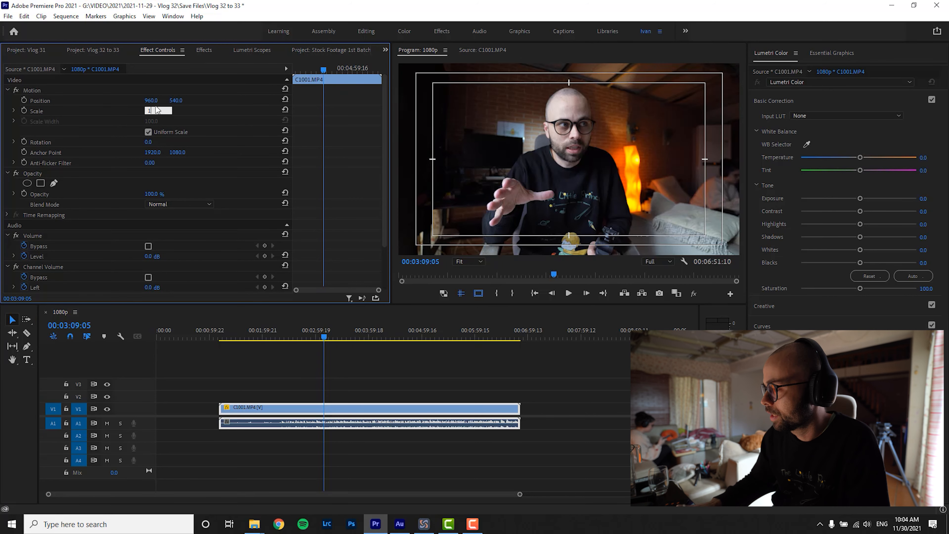
pyautogui.write('00')
pyautogui.press('Return')
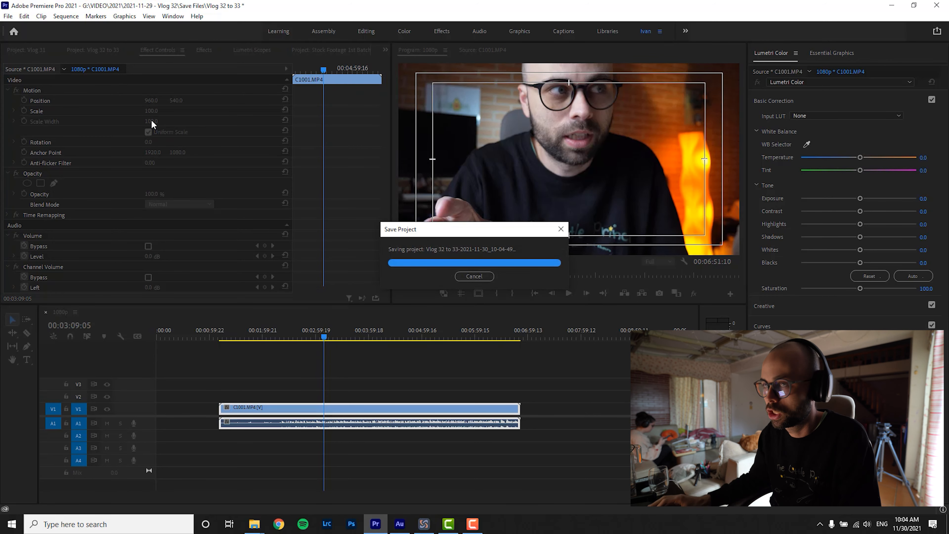
# Return the C1001.MP4 clip's motion scale to 50.
pyautogui.click(151, 110)
pyautogui.write('50')
pyautogui.press('Return')
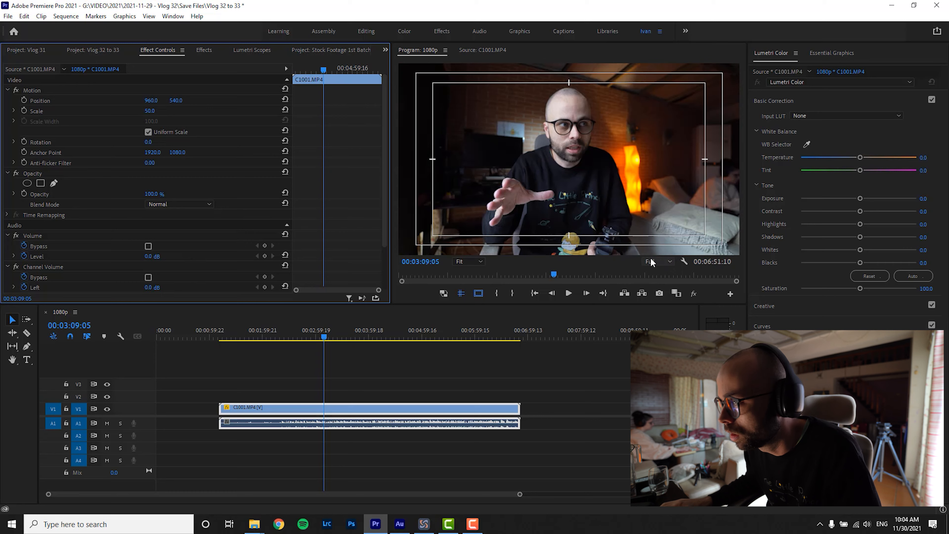
# Play back the C1001.MP4 clip from just after the four-minute mark to check how smoothly it runs.
pyautogui.moveTo(323, 339); pyautogui.dragTo(376, 347)
pyautogui.press('space')
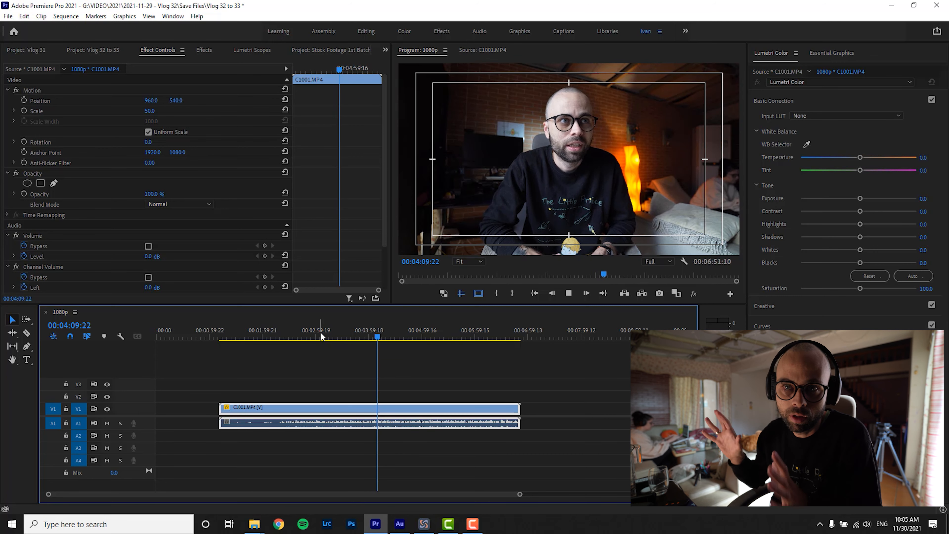
pyautogui.press('space')
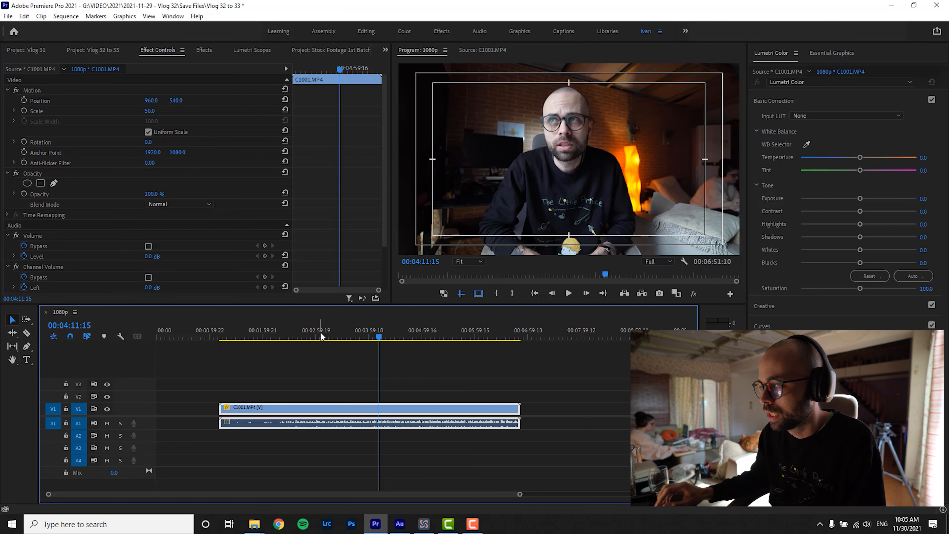
# Move the C1001.MP4 clip to the start of the 1080p sequence and preview it from about 00:02:28.
pyautogui.moveTo(348, 408); pyautogui.dragTo(284, 408)
pyautogui.click(289, 336)
pyautogui.press('space')
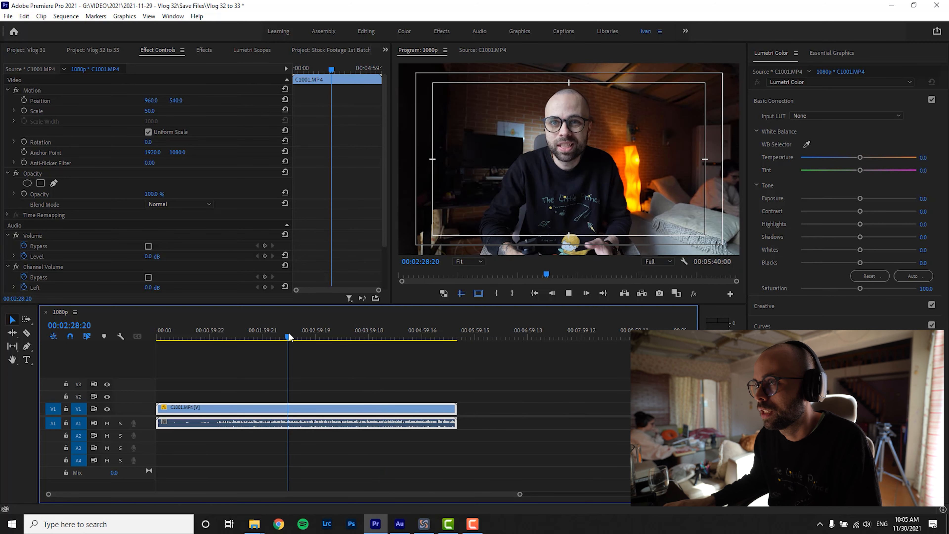
pyautogui.press('space')
# Scrub through the C1001.MP4 clip and play several sections to check playback performance in the 1080p sequence.
pyautogui.moveTo(290, 340); pyautogui.dragTo(327, 341)
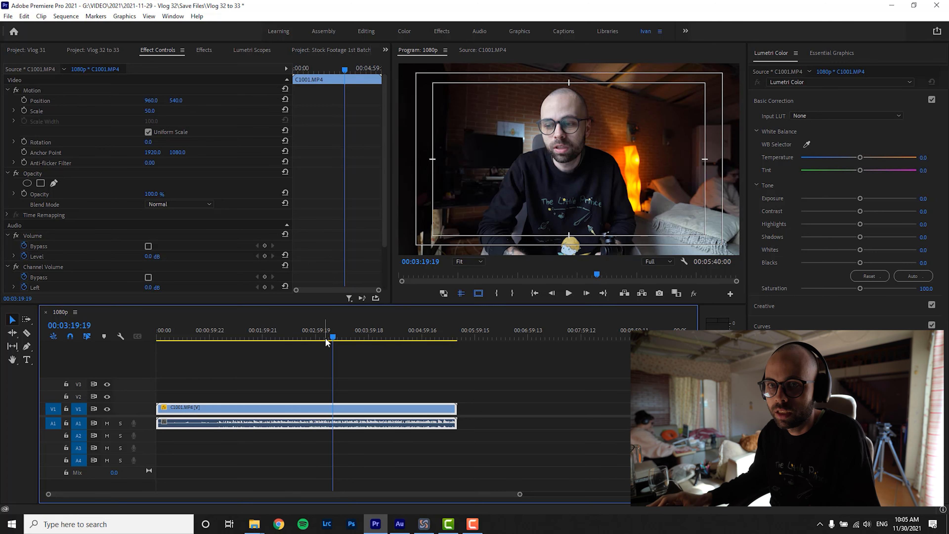
pyautogui.moveTo(339, 336); pyautogui.dragTo(363, 339)
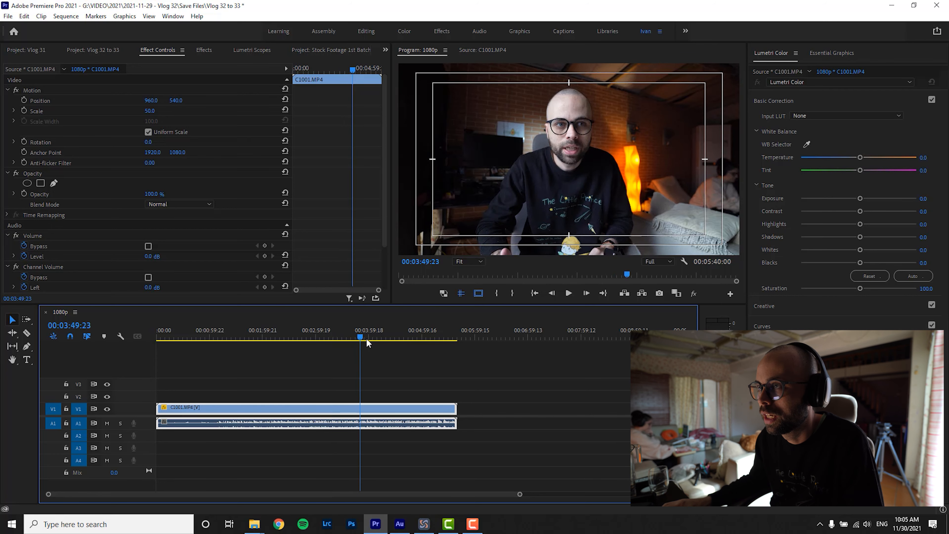
pyautogui.press('space')
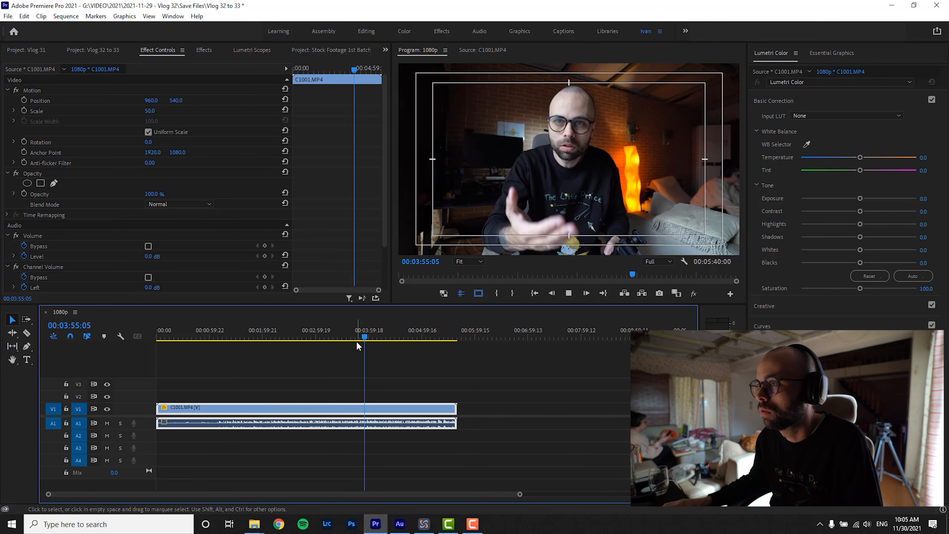
pyautogui.moveTo(364, 338); pyautogui.dragTo(285, 342)
pyautogui.press('space')
pyautogui.press('space')
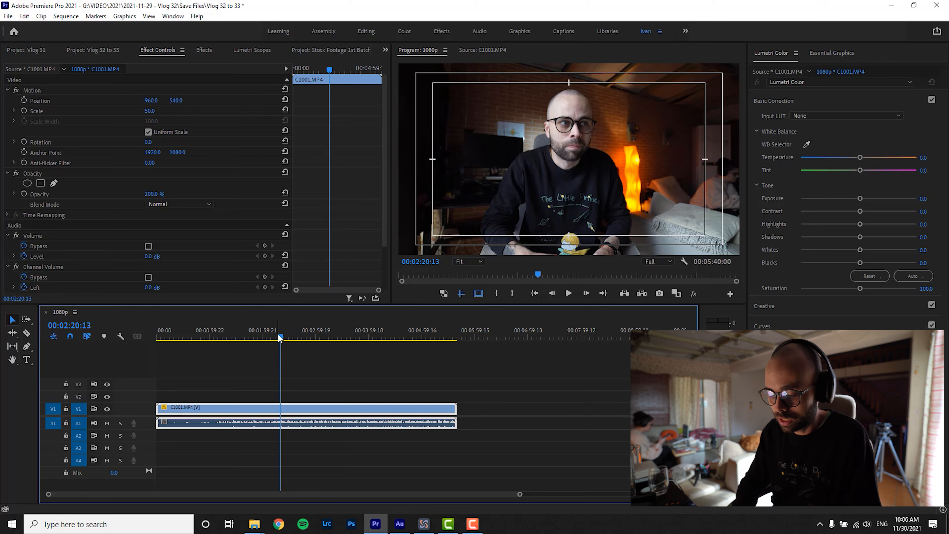
# Create a new sequence from the RED R3D HD 4K preset "4K HD 16x9 23.976", keeping the default name.
pyautogui.hotkey('ctrl', 'n')
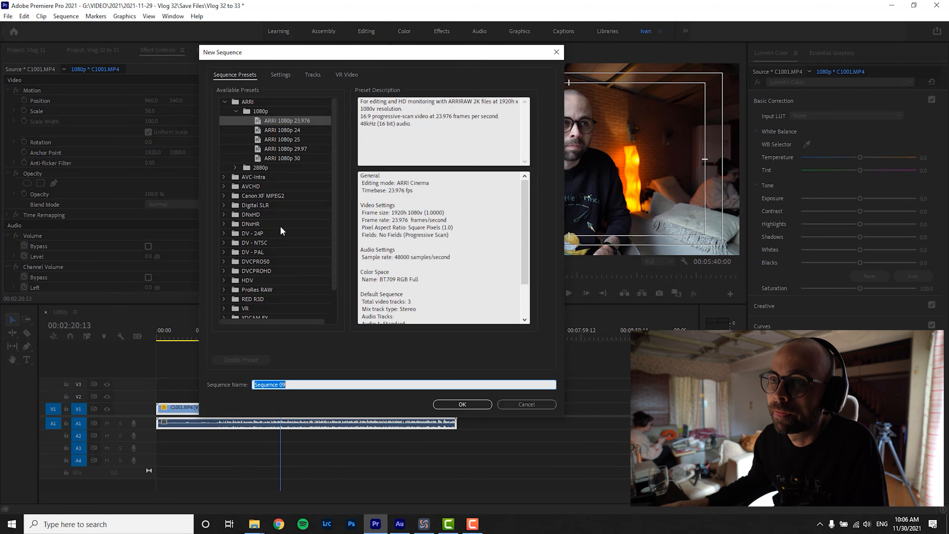
pyautogui.scroll(-2, 303, 196)
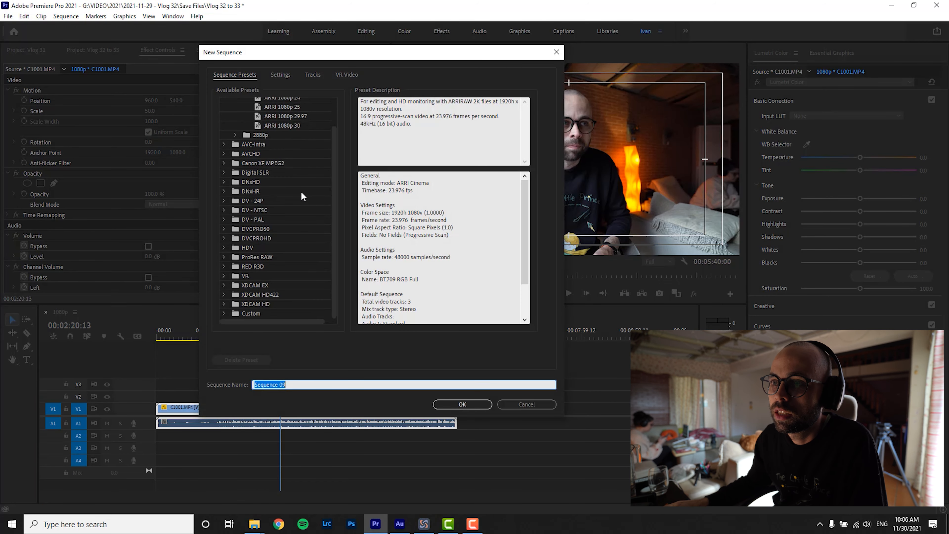
pyautogui.click(260, 266)
pyautogui.click(224, 266)
pyautogui.scroll(-3, 273, 261)
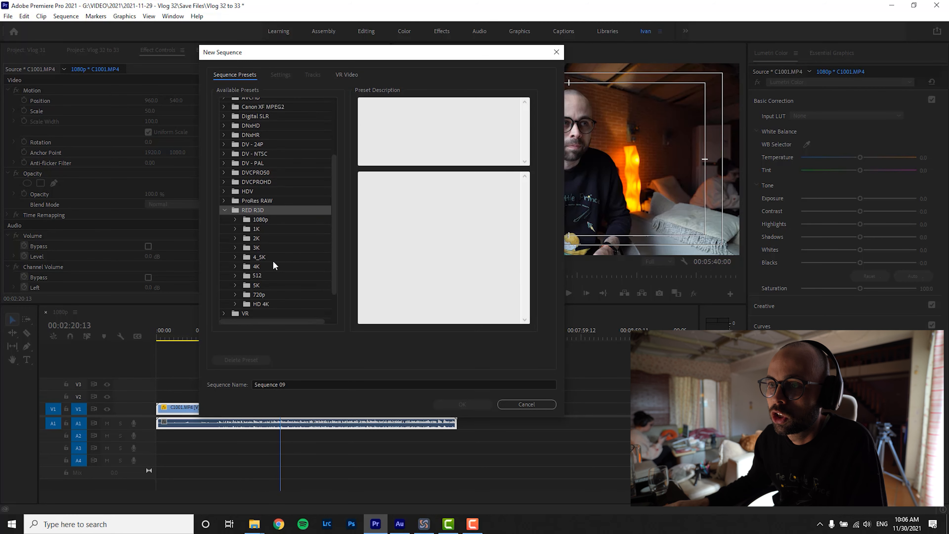
pyautogui.click(256, 303)
pyautogui.click(234, 304)
pyautogui.scroll(-3, 282, 284)
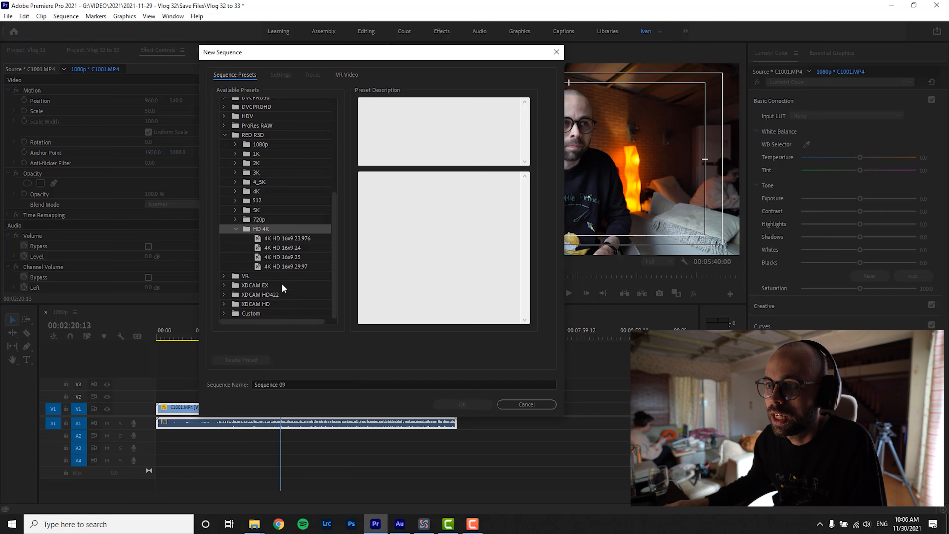
pyautogui.click(292, 237)
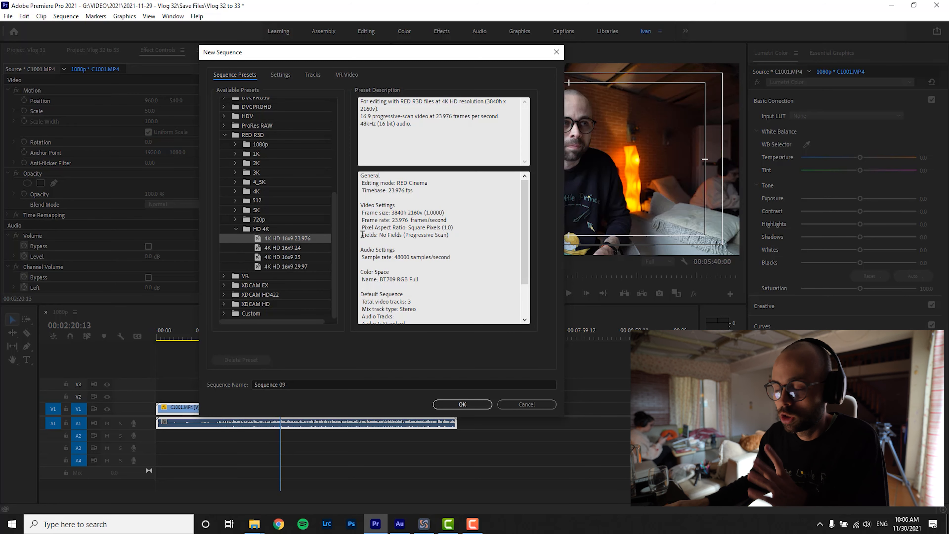
pyautogui.scroll(-2, 473, 243)
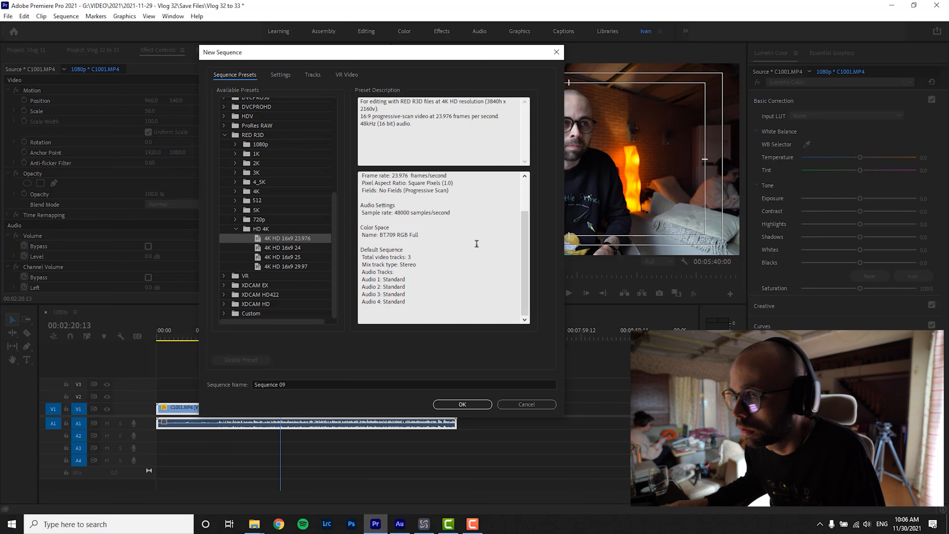
pyautogui.click(475, 403)
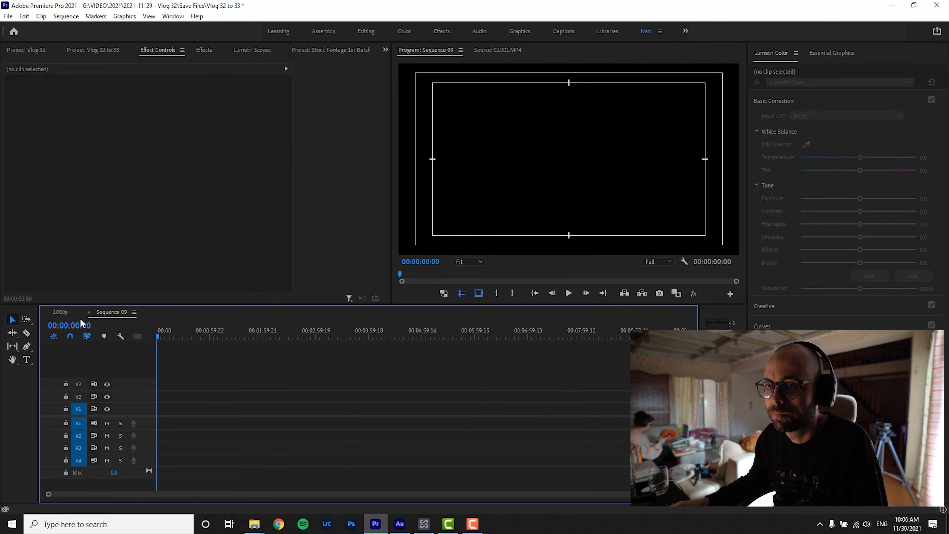
# Open the Vlog 32 sequence from the project and fit its full length in the timeline.
pyautogui.click(59, 312)
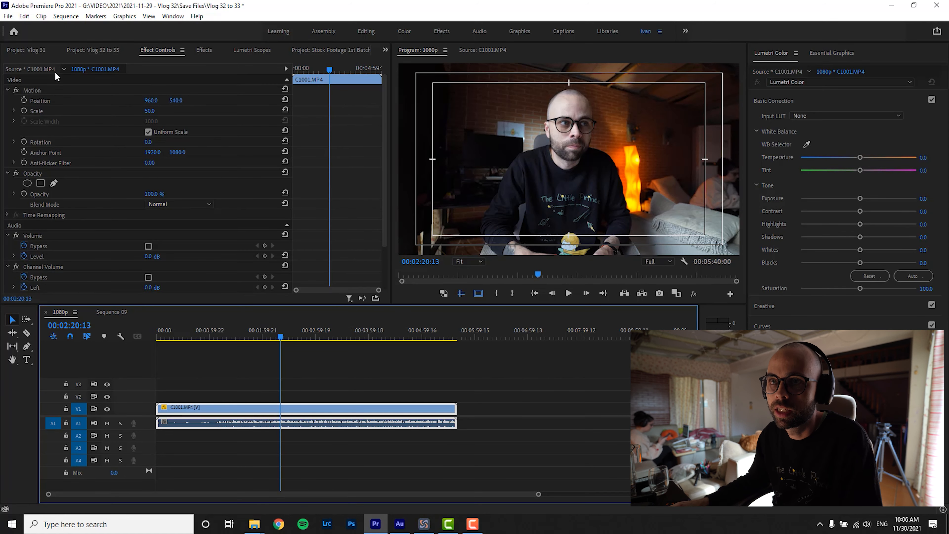
pyautogui.click(85, 52)
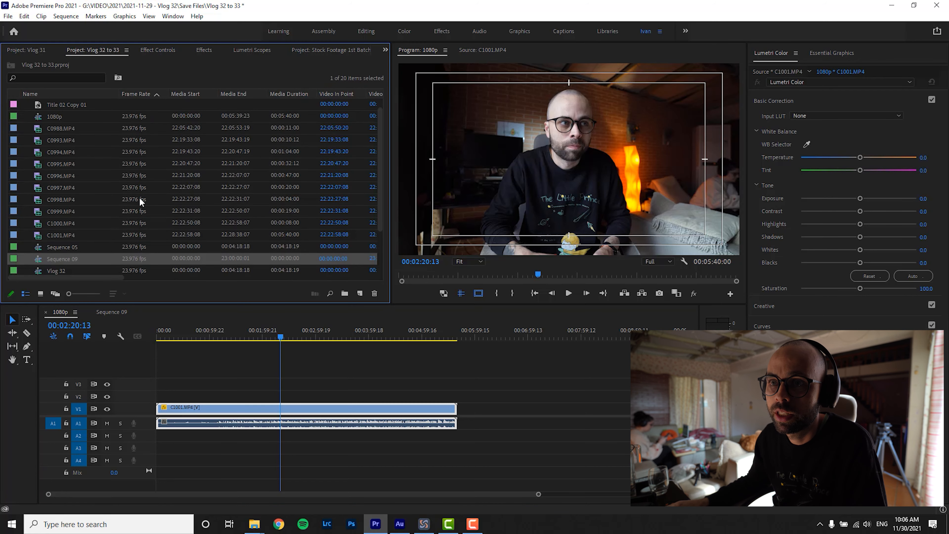
pyautogui.scroll(-3, 137, 197)
pyautogui.scroll(-1, 137, 200)
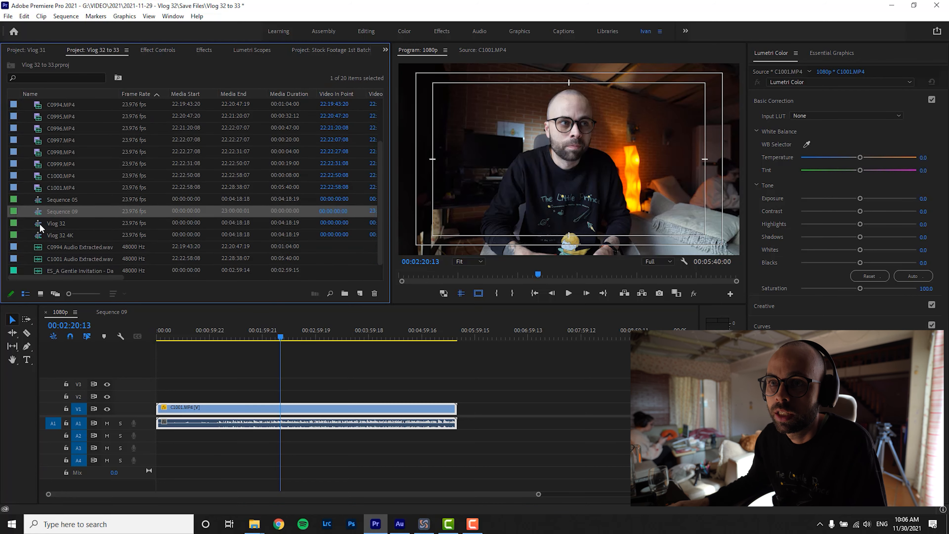
pyautogui.doubleClick(39, 224)
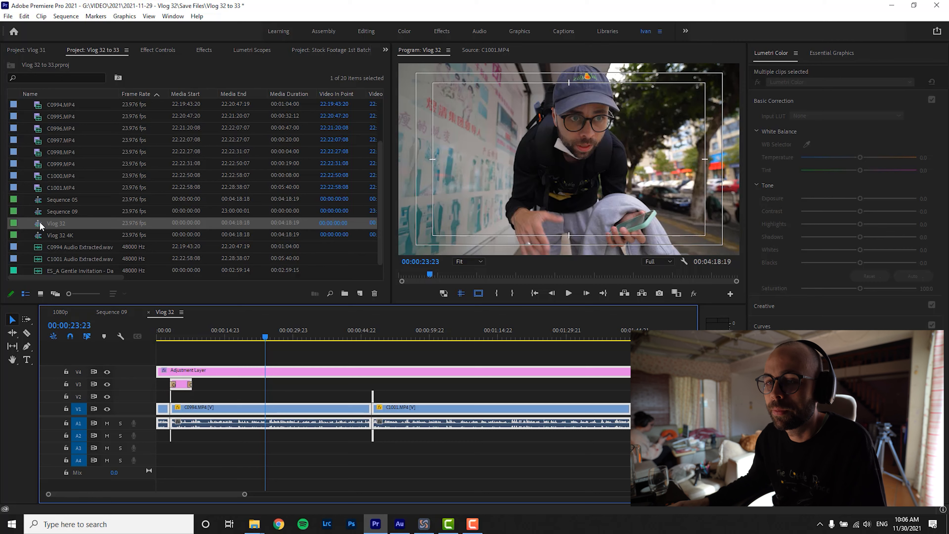
pyautogui.moveTo(245, 495); pyautogui.dragTo(69, 364)
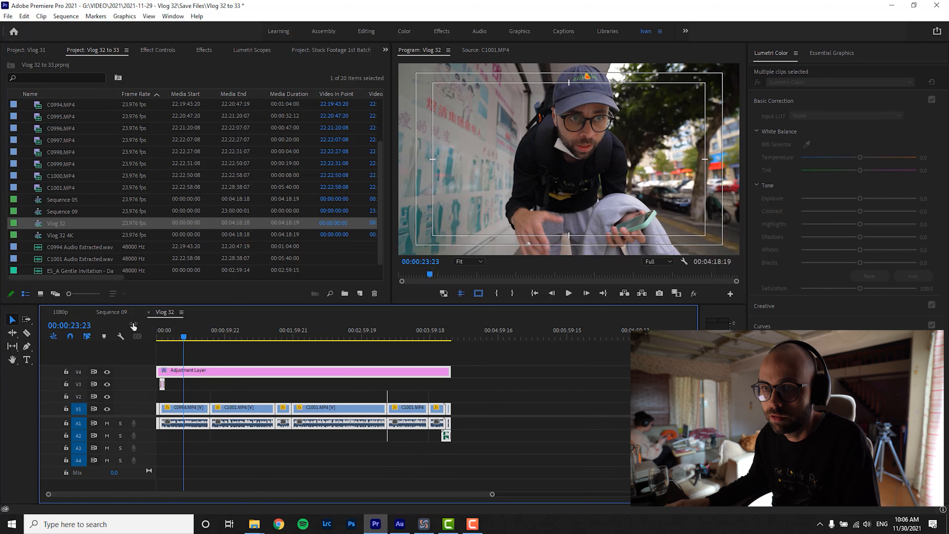
# Rename the new Sequence 09 in the project as 4K.
pyautogui.click(114, 312)
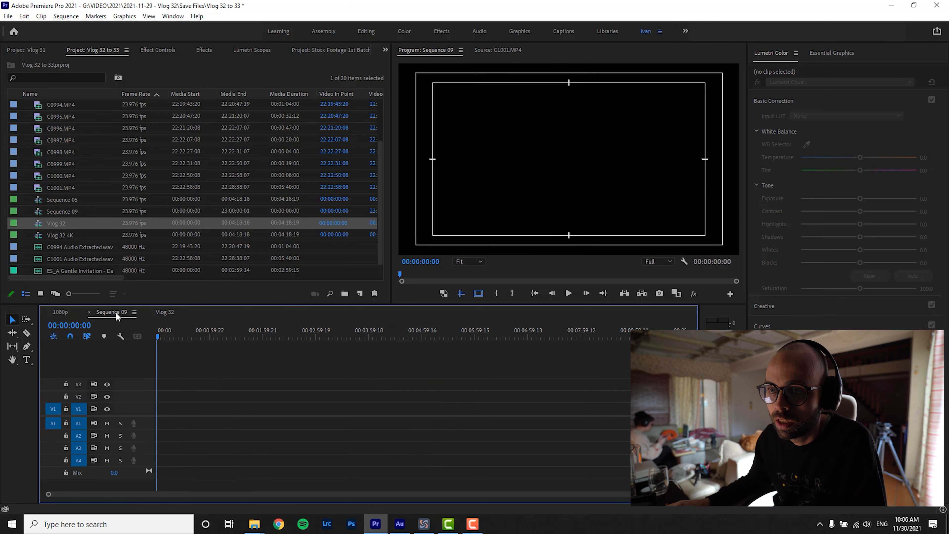
pyautogui.click(56, 211)
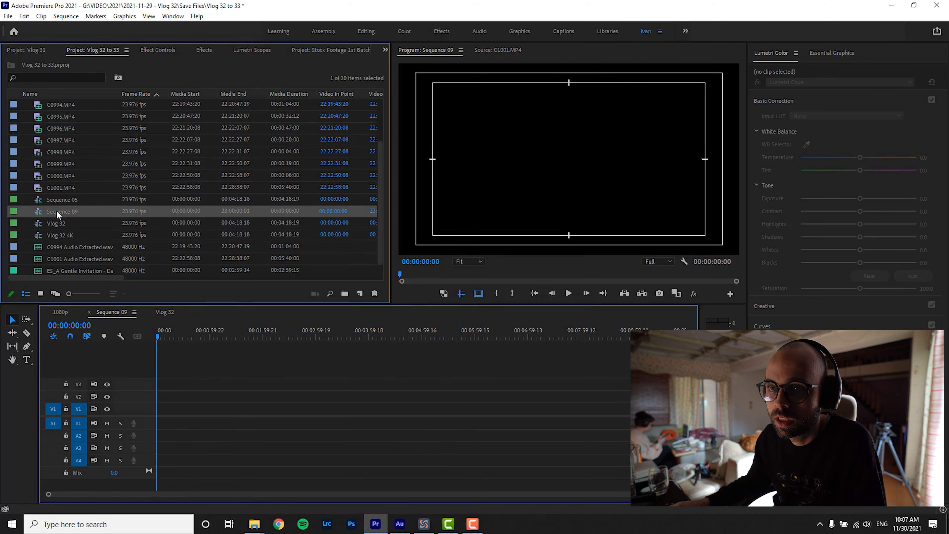
pyautogui.click(72, 214)
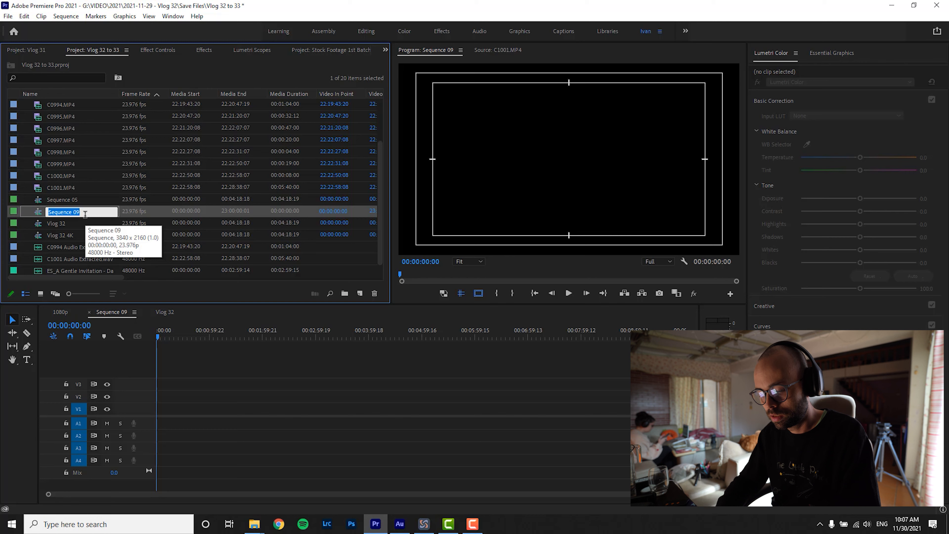
pyautogui.write('4K')
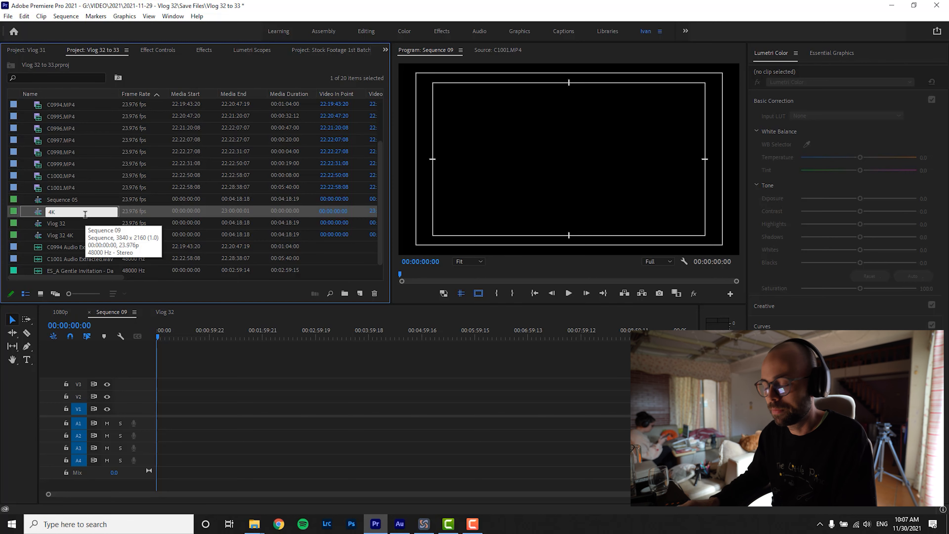
pyautogui.press('Tab')
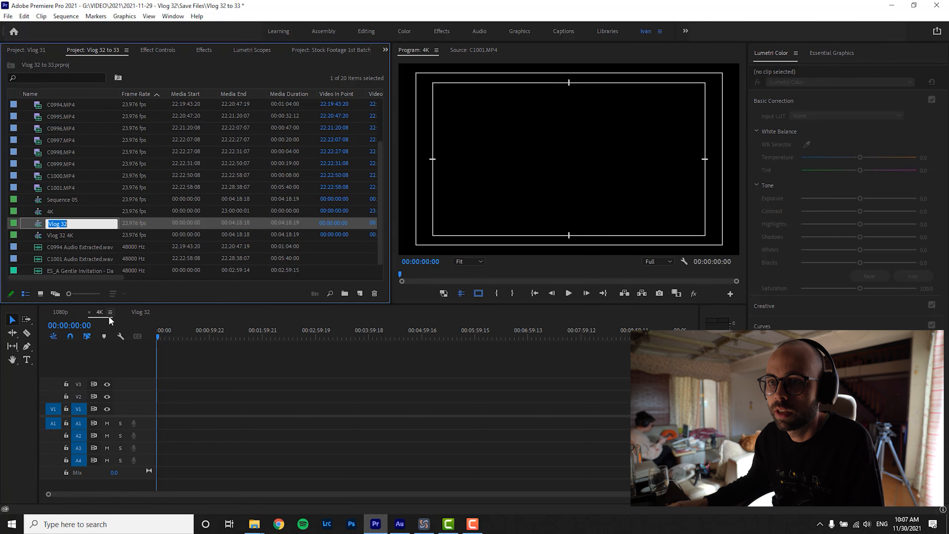
# Move the Vlog 32 sequence ahead of the others in the timeline and paste its copied clips into the 4K sequence.
pyautogui.click(98, 313)
pyautogui.moveTo(141, 314); pyautogui.dragTo(71, 312)
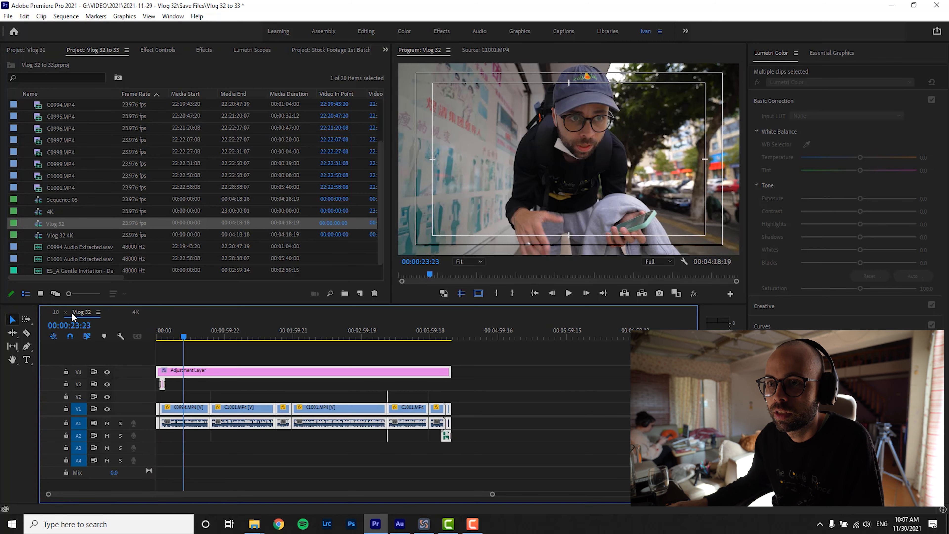
pyautogui.click(144, 310)
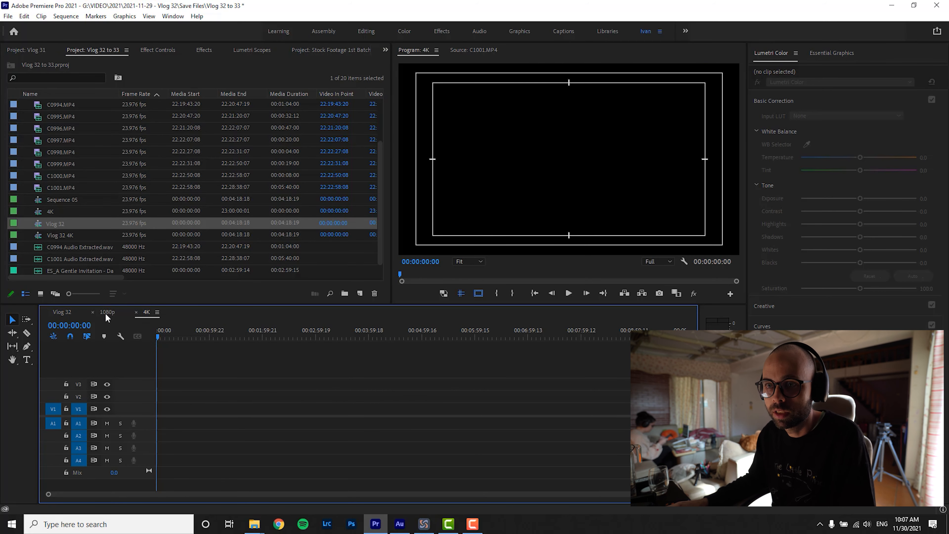
pyautogui.hotkey('ctrl', 'v')
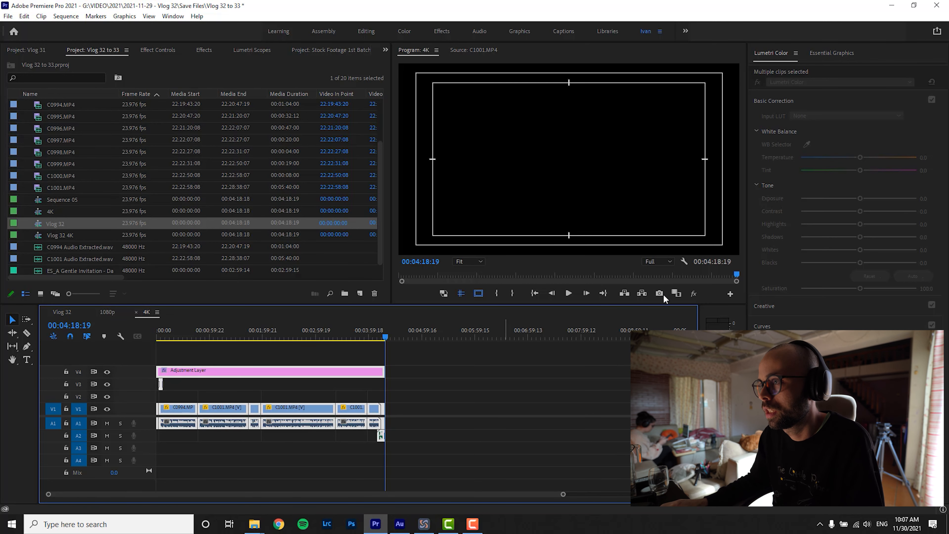
# Play sections of the 4K sequence from about 00:01:13 and 00:00:28 to check playback at full resolution.
pyautogui.click(222, 338)
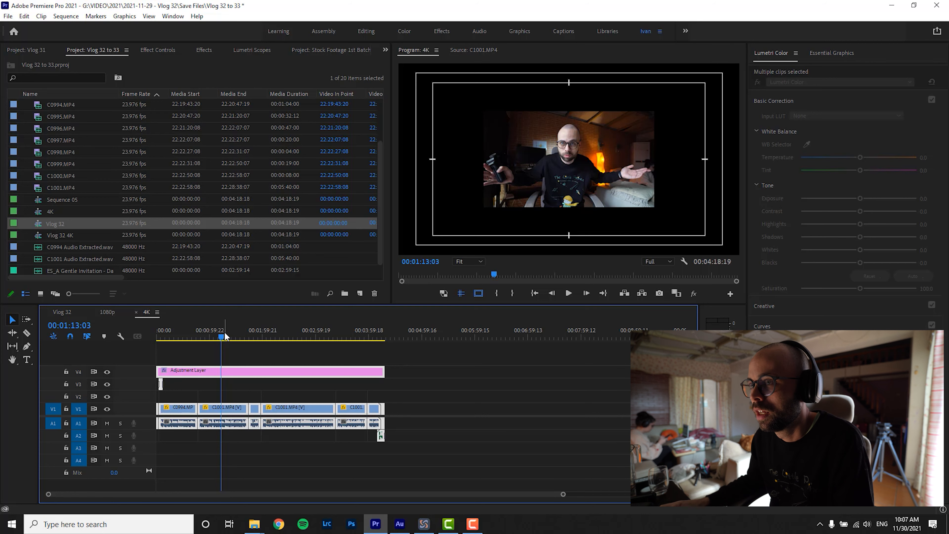
pyautogui.press('space')
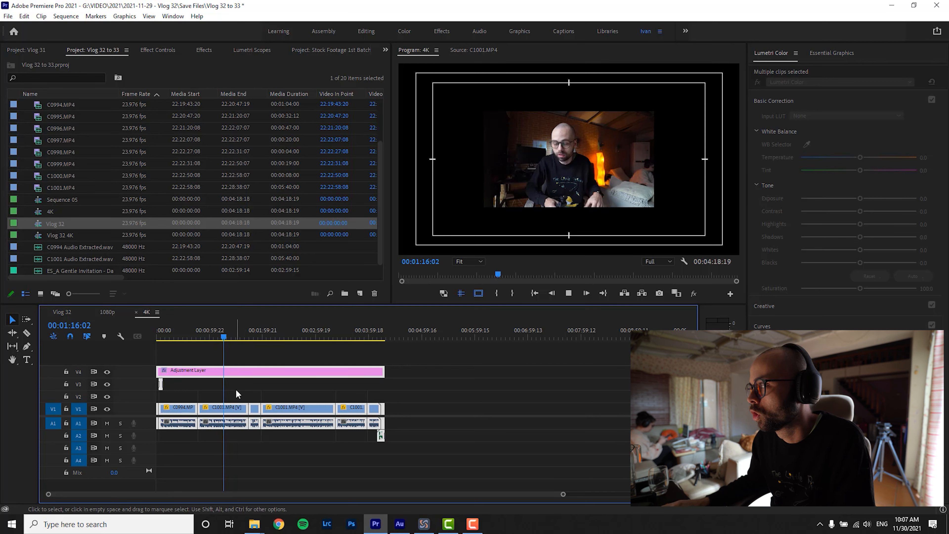
pyautogui.press('space')
pyautogui.moveTo(224, 339); pyautogui.dragTo(180, 344)
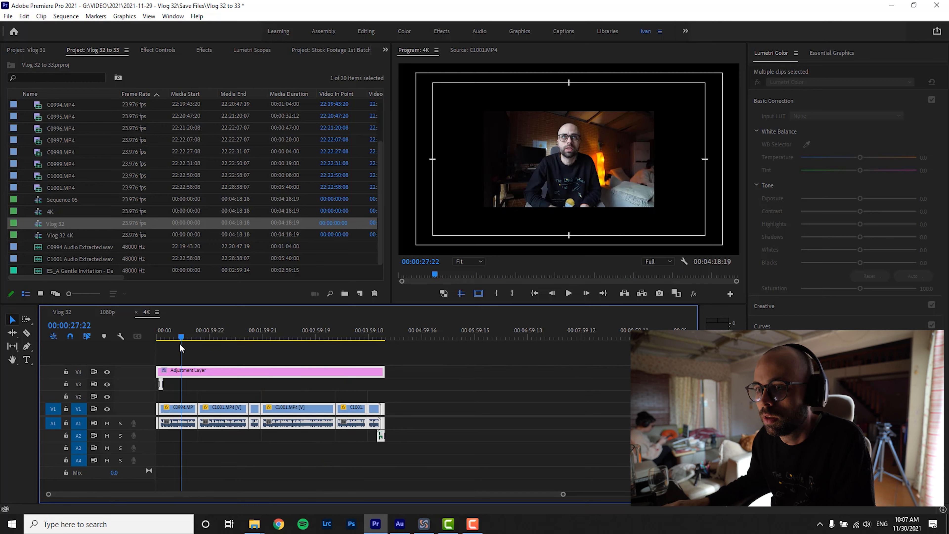
pyautogui.press('space')
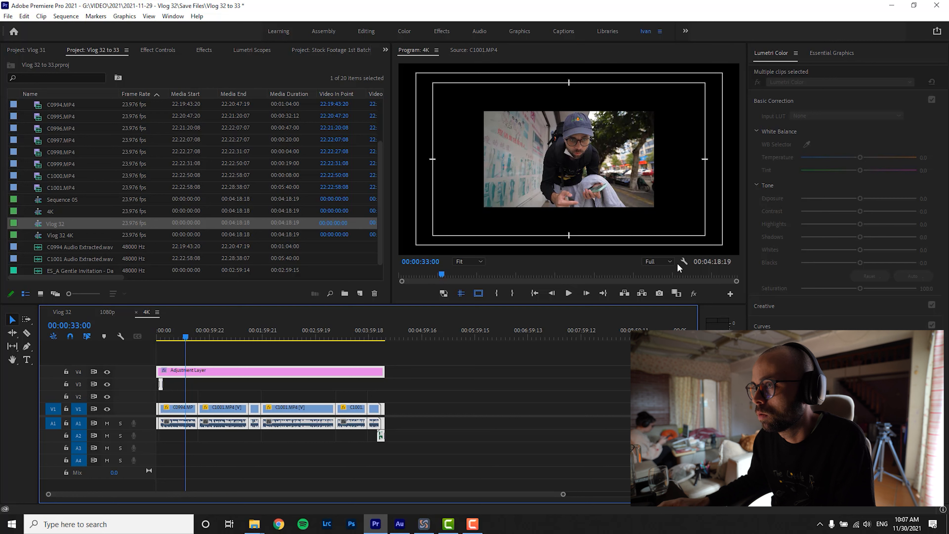
pyautogui.press('space')
# Try playing the 4K sequence at 1/8 playback resolution and restore the resolution to Full.
pyautogui.click(664, 262)
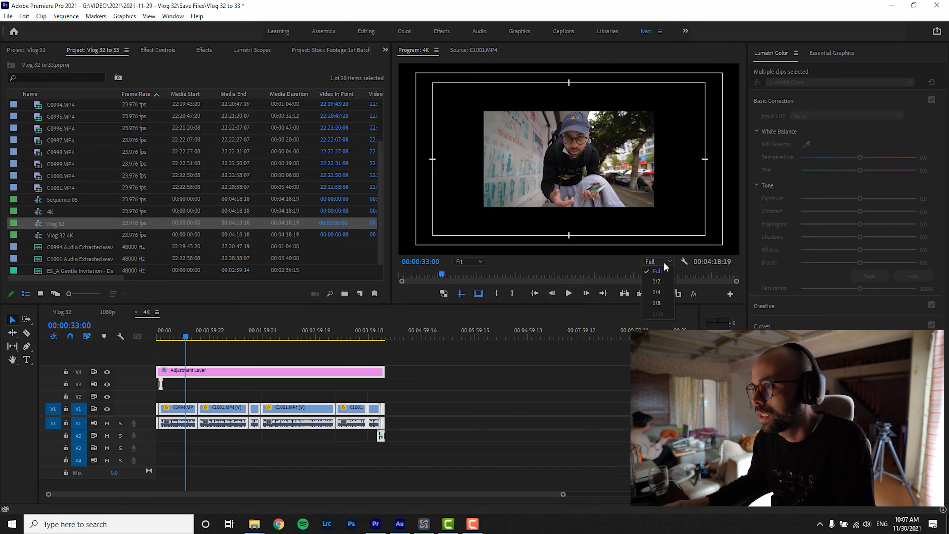
pyautogui.click(658, 302)
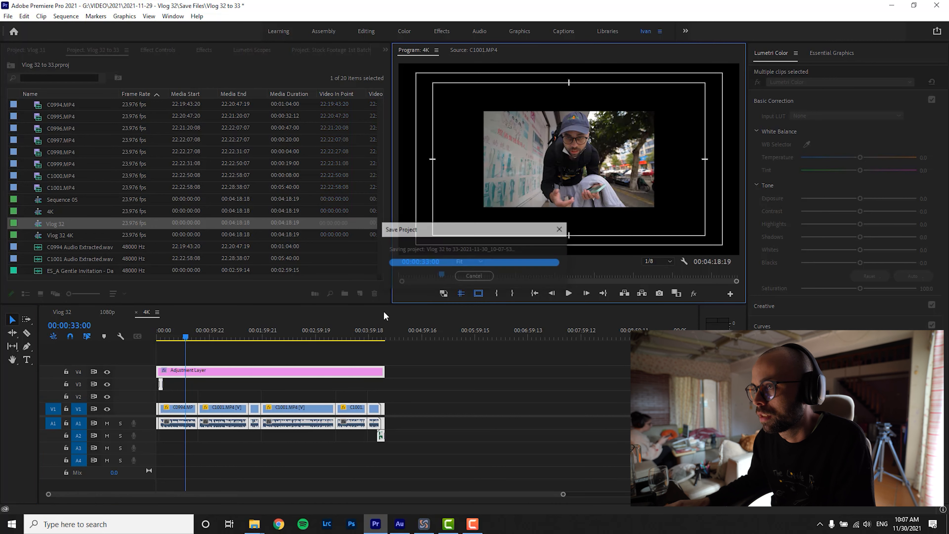
pyautogui.click(218, 335)
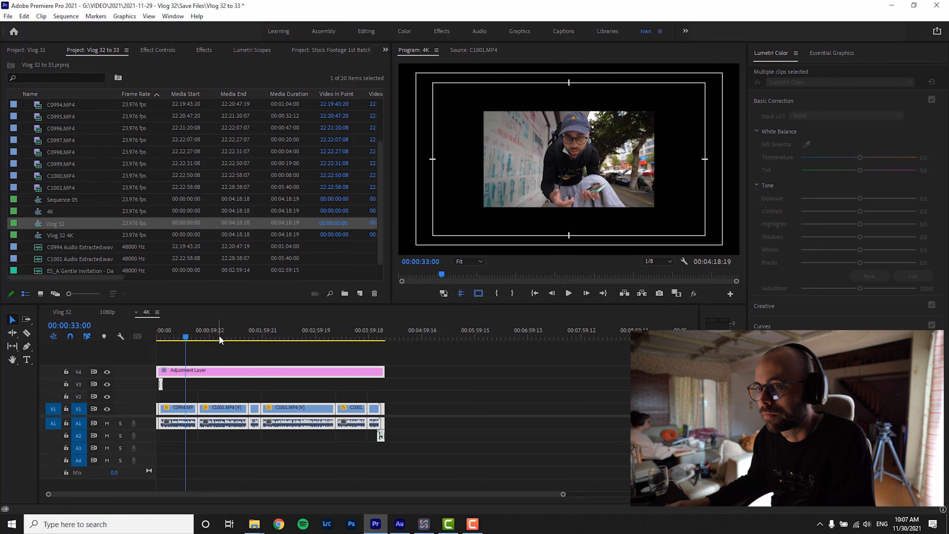
pyautogui.press('space')
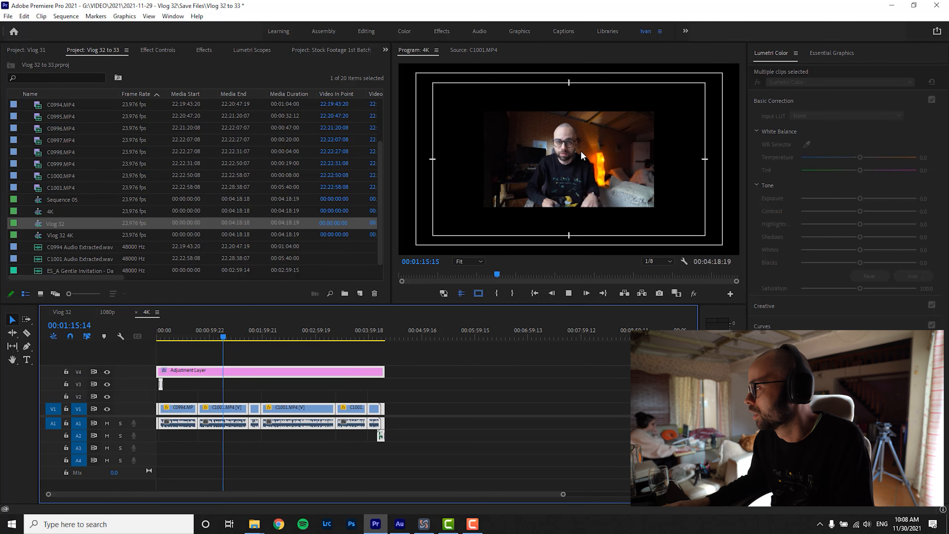
pyautogui.click(659, 262)
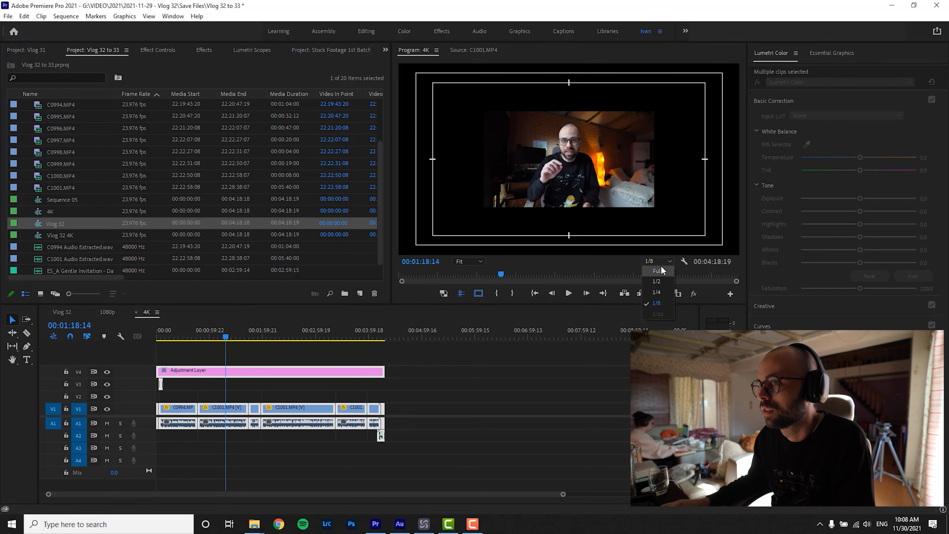
pyautogui.click(661, 266)
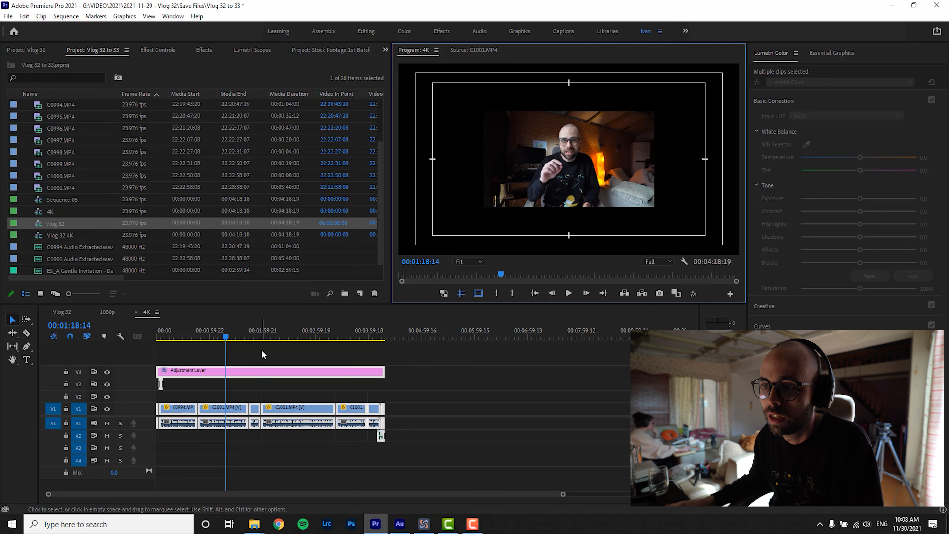
# Set the Scale of the C1001.MP4 clip under the playhead to 100 in the 4K sequence.
pyautogui.click(226, 411)
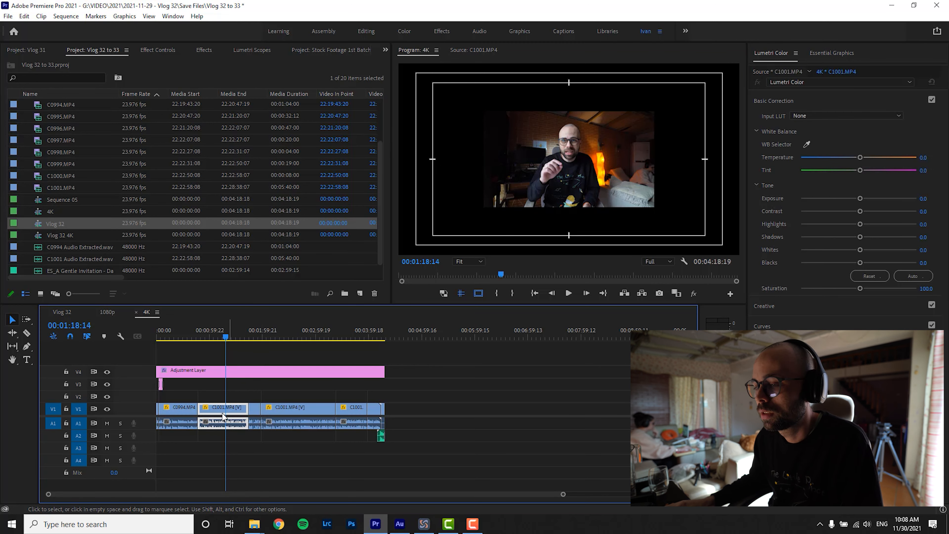
pyautogui.moveTo(563, 496); pyautogui.dragTo(293, 494)
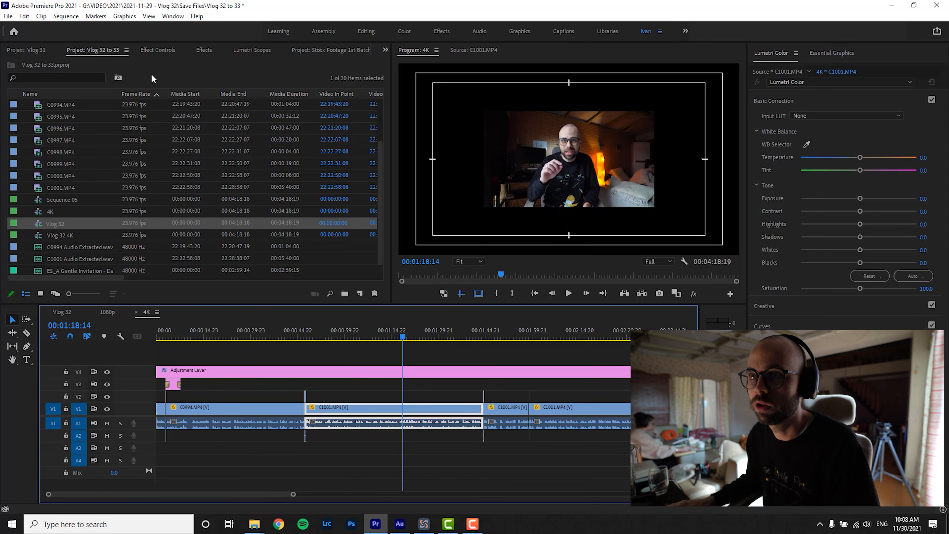
pyautogui.click(149, 52)
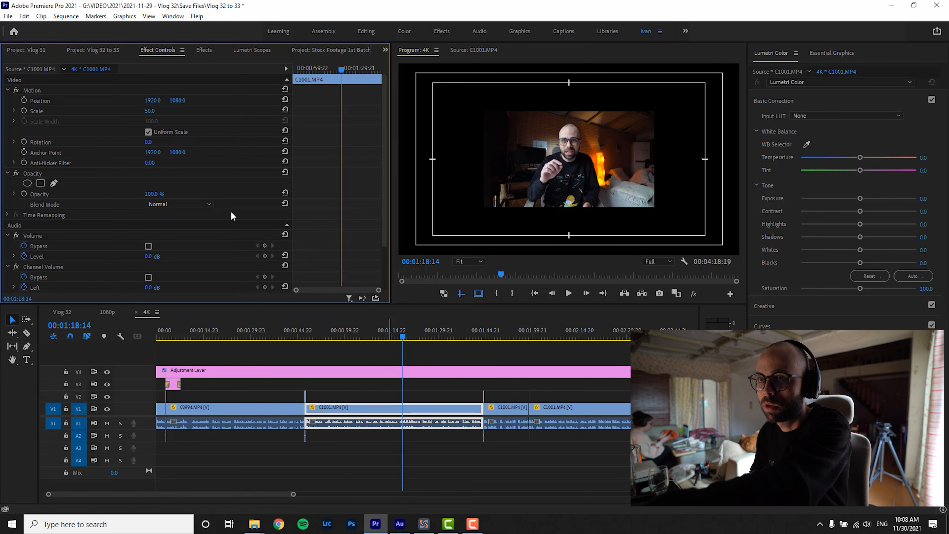
pyautogui.click(151, 110)
pyautogui.write('10')
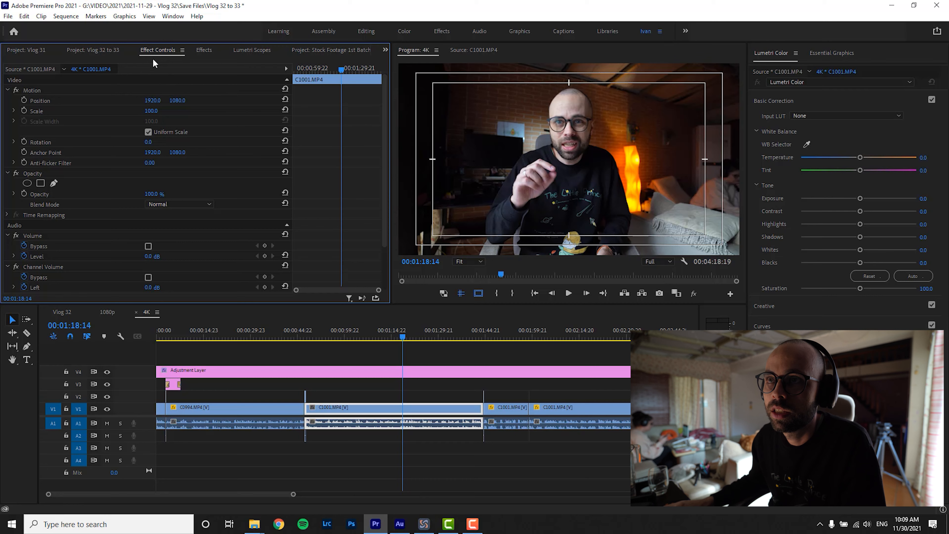
pyautogui.click(174, 17)
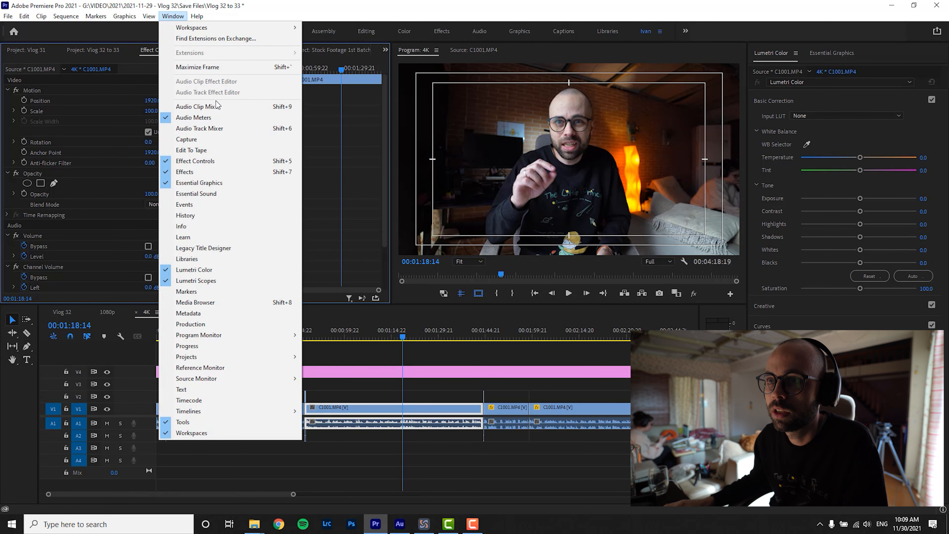
pyautogui.click(312, 11)
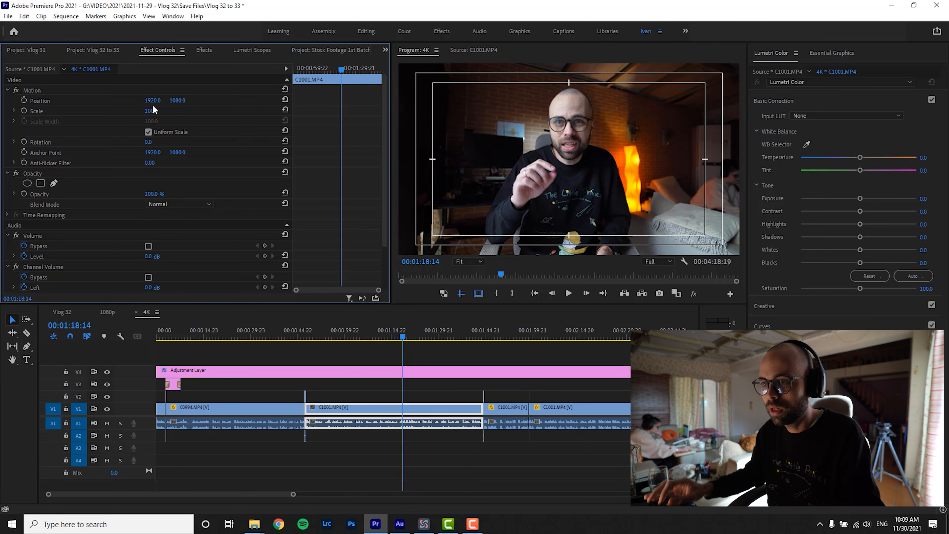
# Save the rescaled clip's Motion settings as an effect preset named "100%" with the type Scale.
pyautogui.moveTo(292, 494); pyautogui.dragTo(413, 494)
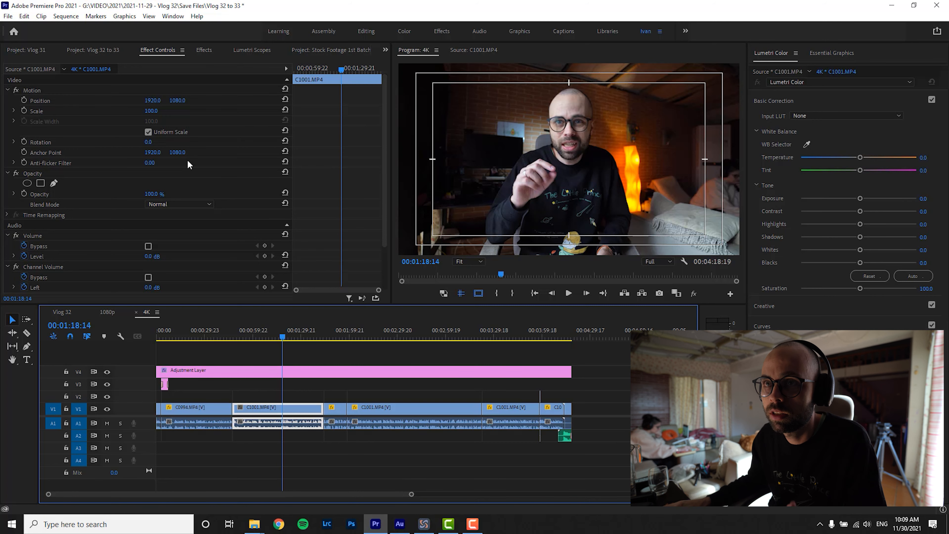
pyautogui.click(62, 90)
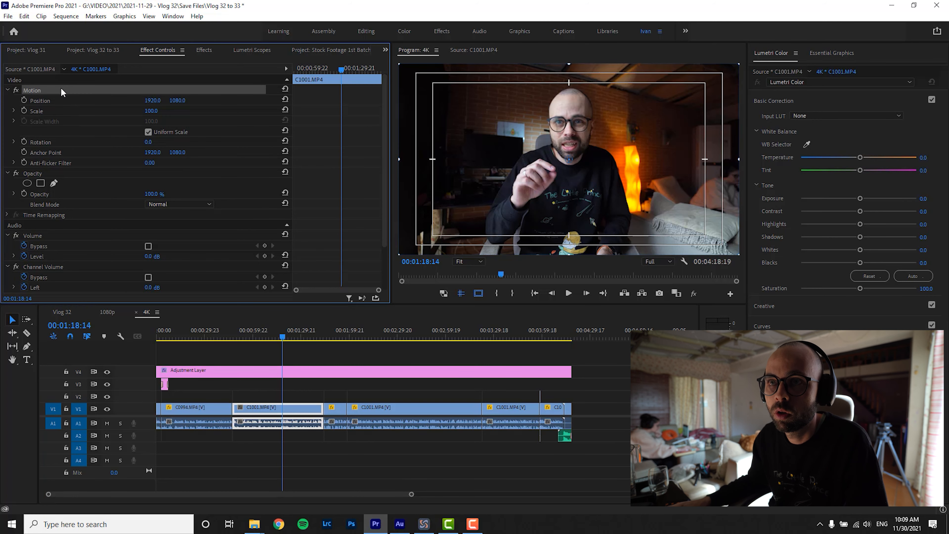
pyautogui.rightClick(62, 90)
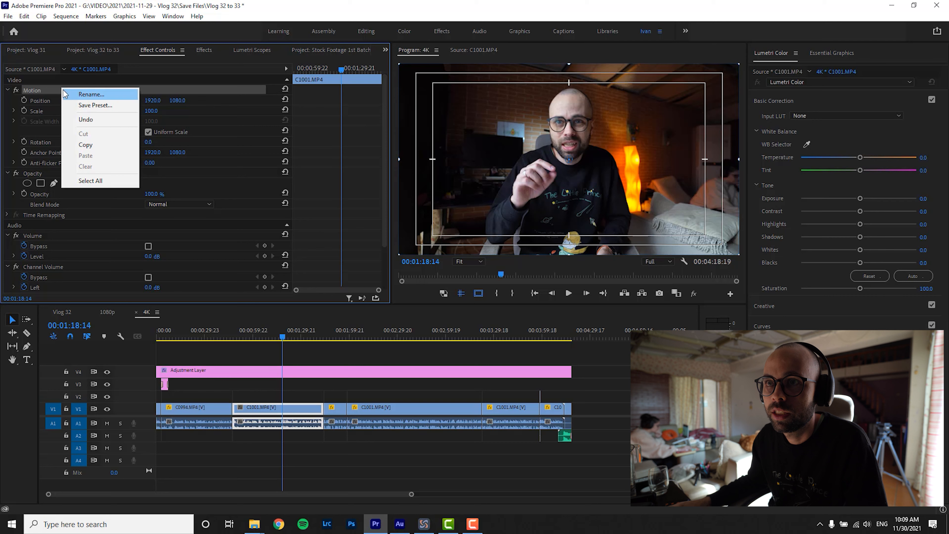
pyautogui.click(86, 107)
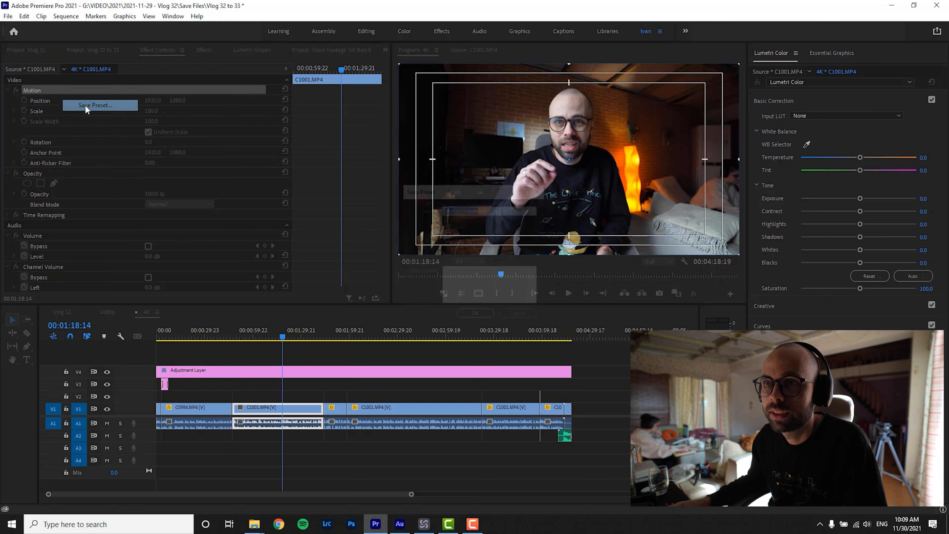
pyautogui.write('1')
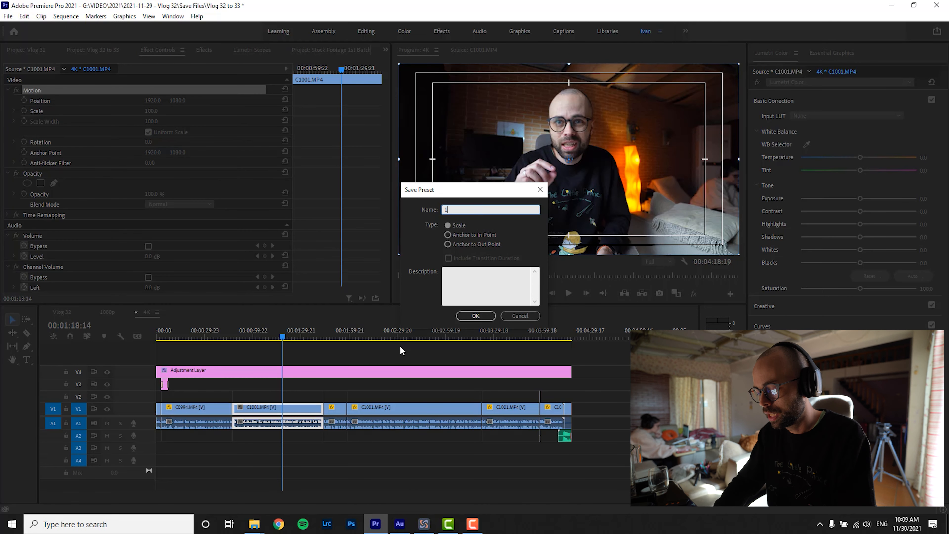
pyautogui.write('00%')
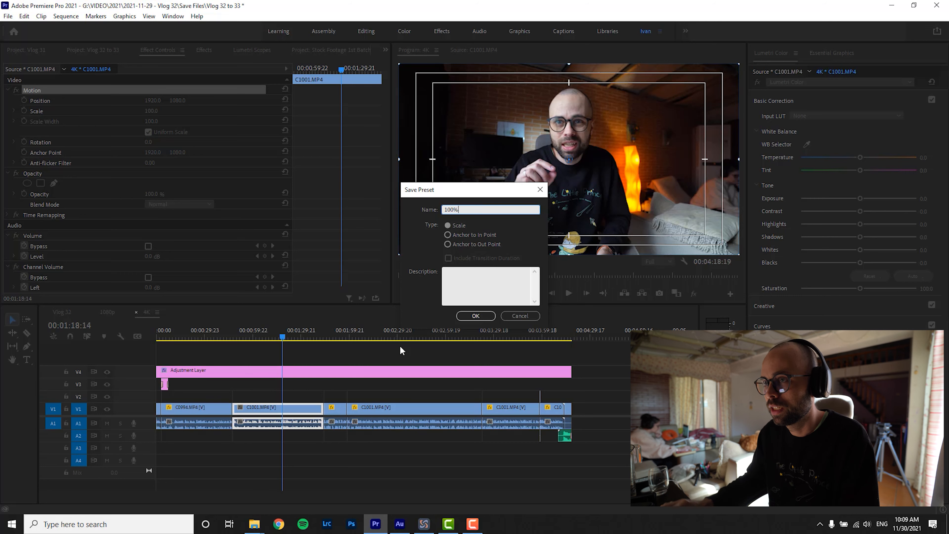
pyautogui.click(491, 317)
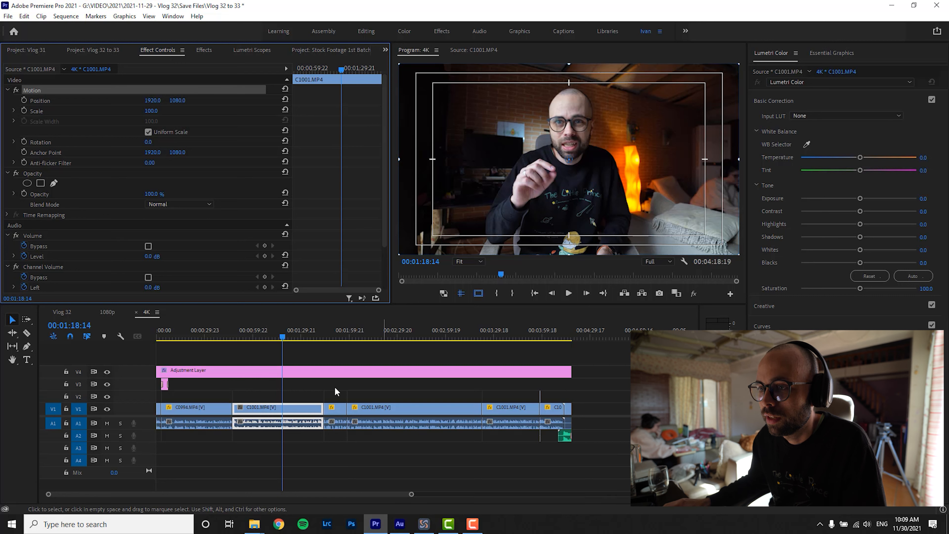
# Scrub through the 4K sequence and examine the scaling of the remaining clips.
pyautogui.moveTo(289, 339); pyautogui.dragTo(220, 342)
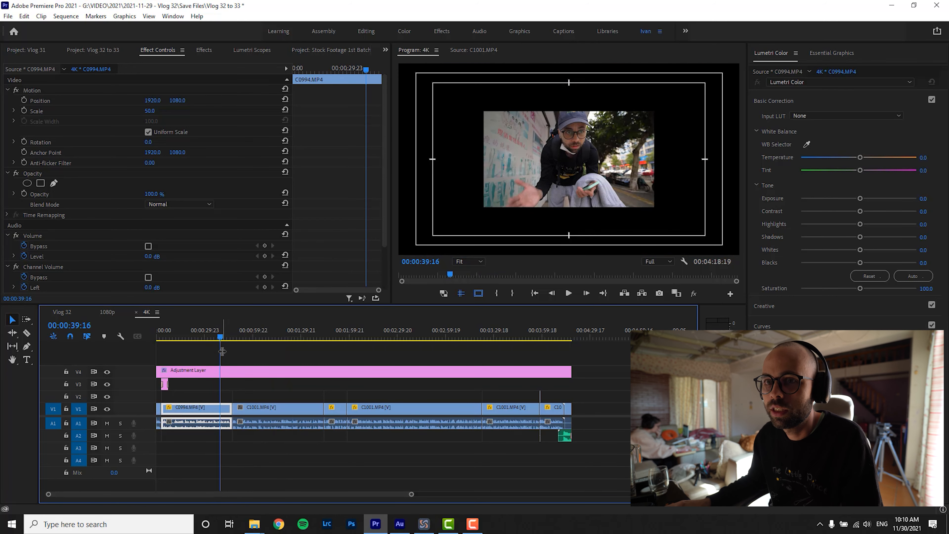
pyautogui.moveTo(222, 337); pyautogui.dragTo(500, 337)
pyautogui.moveTo(411, 495); pyautogui.dragTo(307, 502)
pyautogui.moveTo(420, 345); pyautogui.dragTo(343, 343)
pyautogui.moveTo(306, 496); pyautogui.dragTo(478, 499)
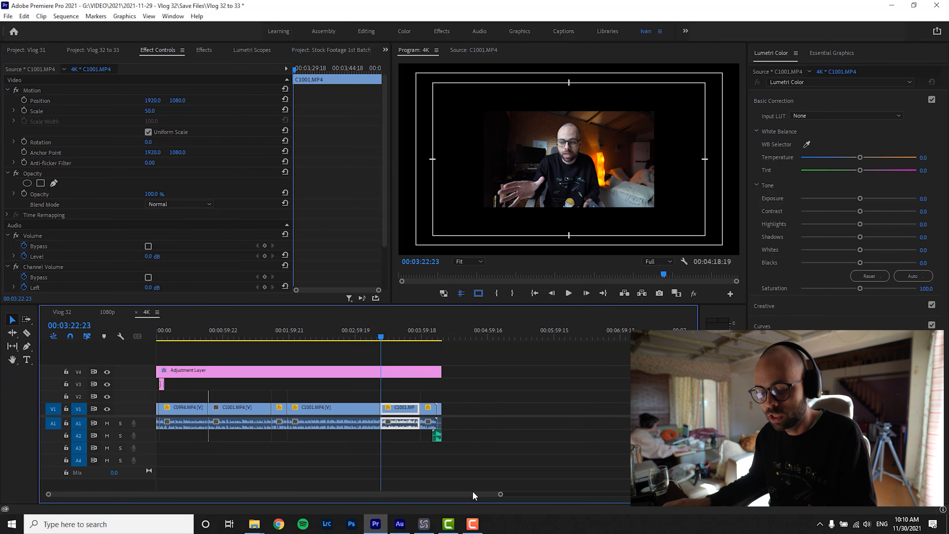
# Select all clips in the 4K sequence except the adjustment layer and the opening title.
pyautogui.hotkey('ctrl', 'a')
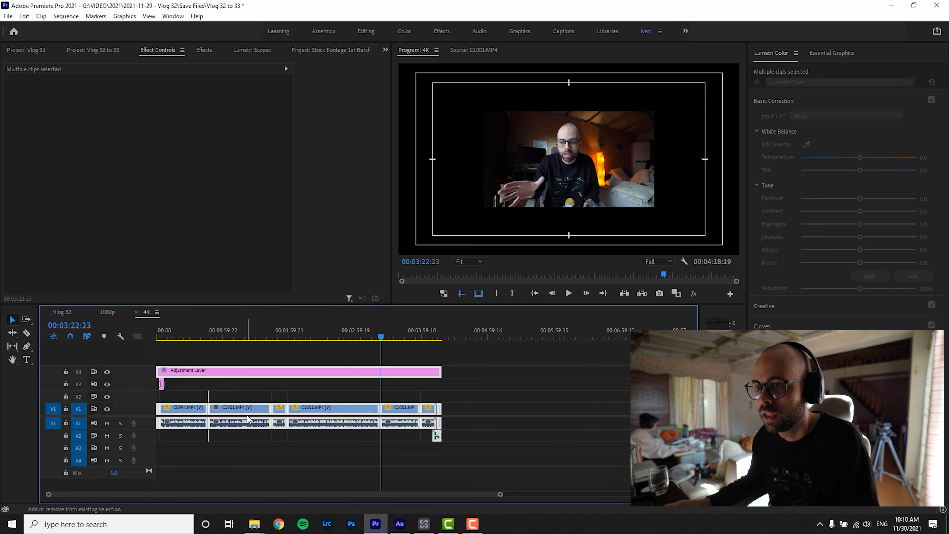
pyautogui.keyDown('shift'); pyautogui.click(275, 374); pyautogui.keyUp('shift')
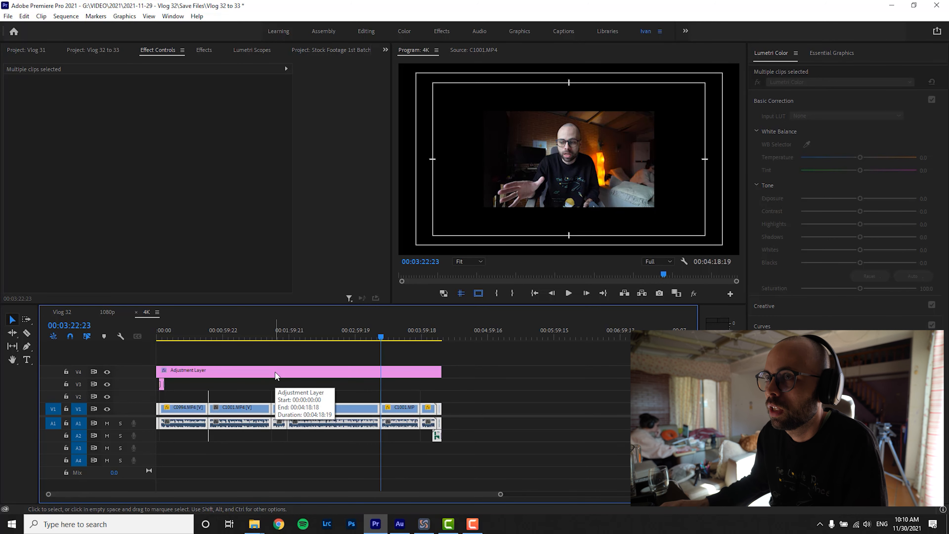
# Delete the duplicate 100% preset, the second of the two in the effect presets list.
pyautogui.click(204, 50)
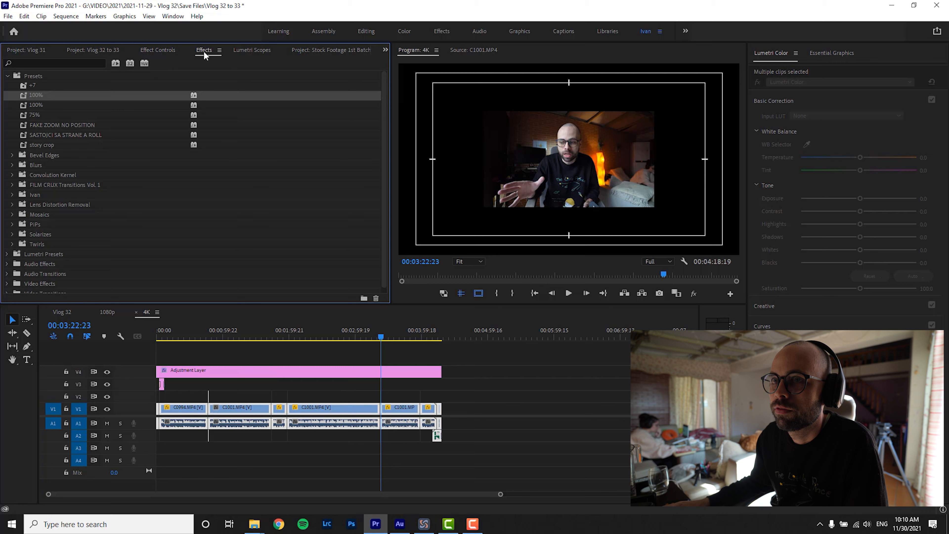
pyautogui.click(51, 105)
pyautogui.press('Delete')
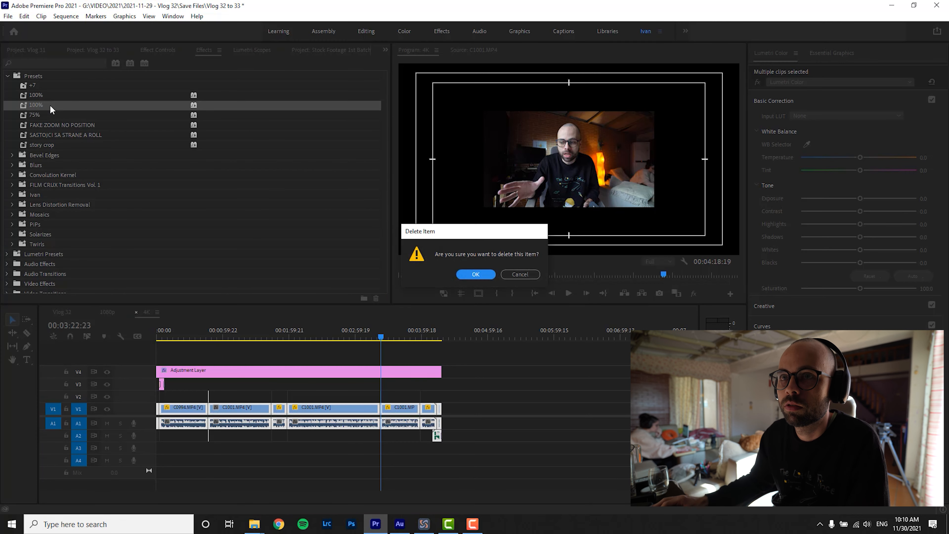
pyautogui.click(480, 275)
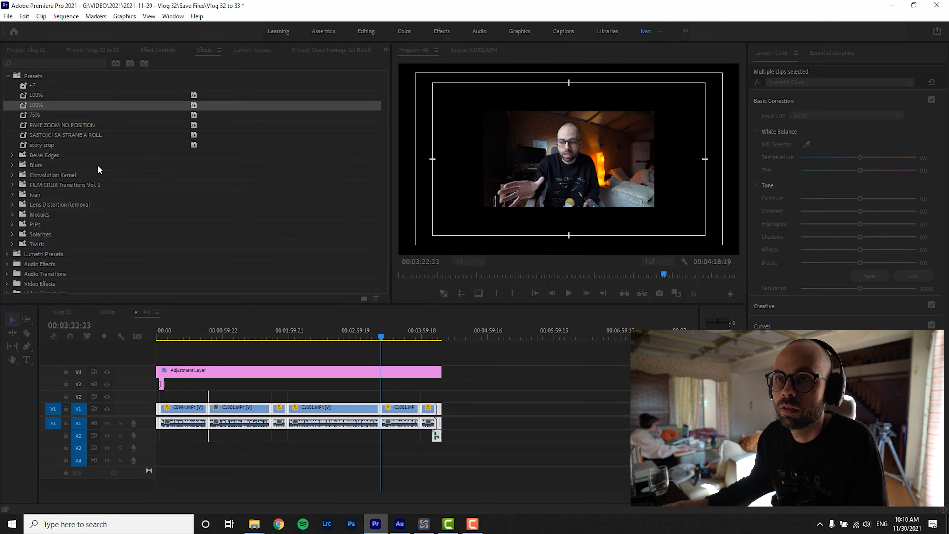
# Apply the remaining 100% preset to all selected clips in the 4K sequence and check the new framing.
pyautogui.click(52, 96)
pyautogui.moveTo(56, 96); pyautogui.dragTo(247, 261)
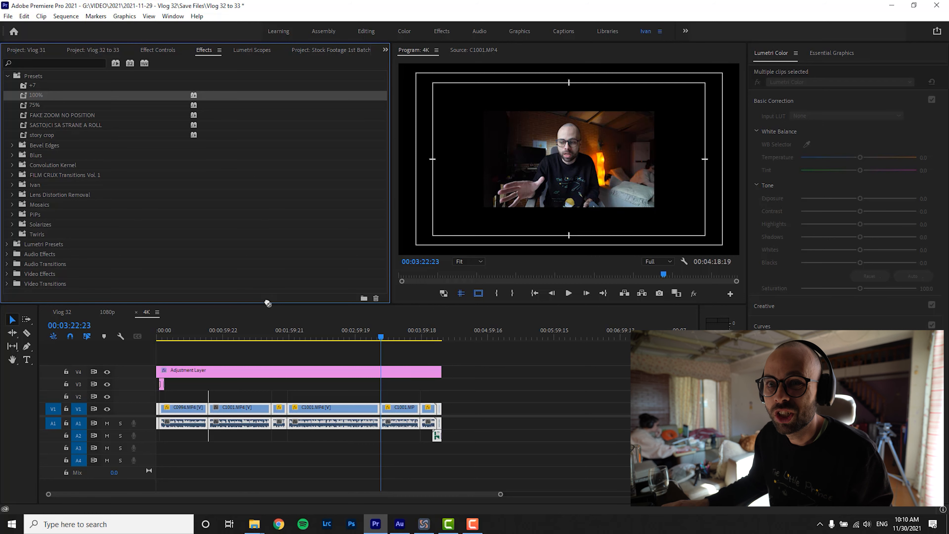
pyautogui.moveTo(320, 350); pyautogui.dragTo(331, 409)
pyautogui.moveTo(380, 338); pyautogui.dragTo(312, 369)
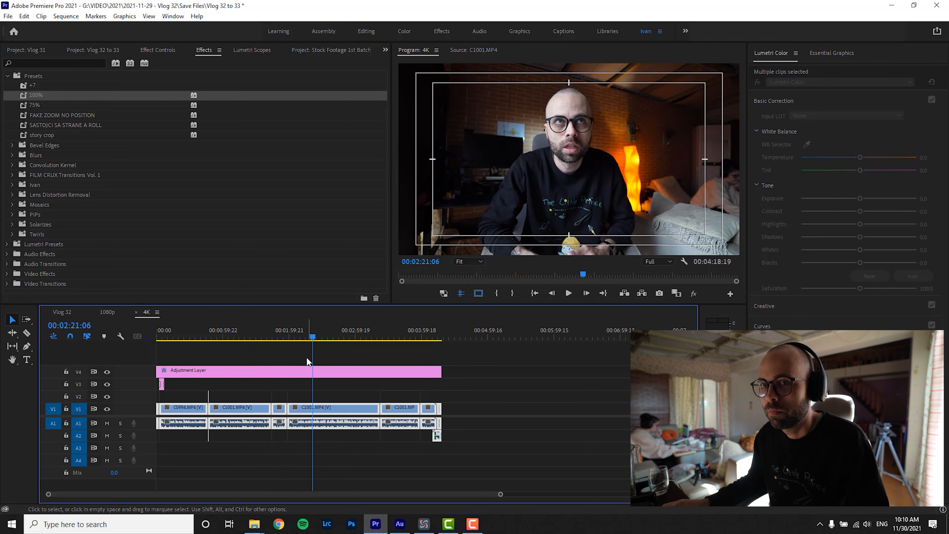
# Compare the size and placement of the opening title in the 4K sequence with the original in the Vlog 32 sequence.
pyautogui.moveTo(501, 494); pyautogui.dragTo(442, 497)
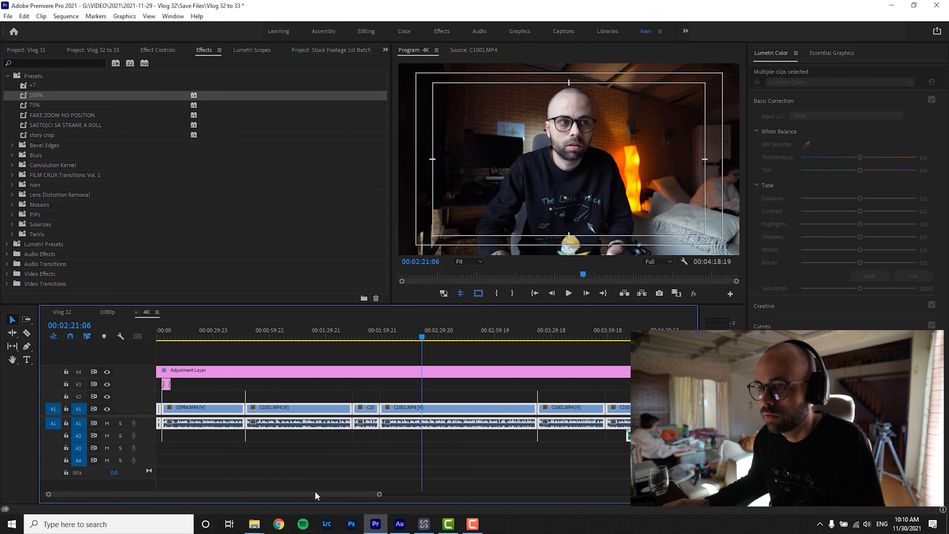
pyautogui.moveTo(163, 338); pyautogui.dragTo(164, 339)
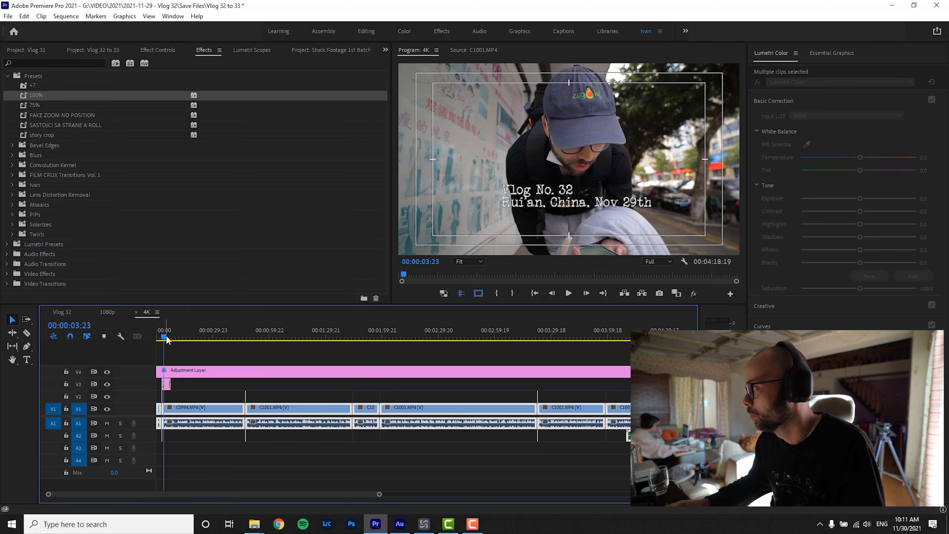
pyautogui.click(62, 313)
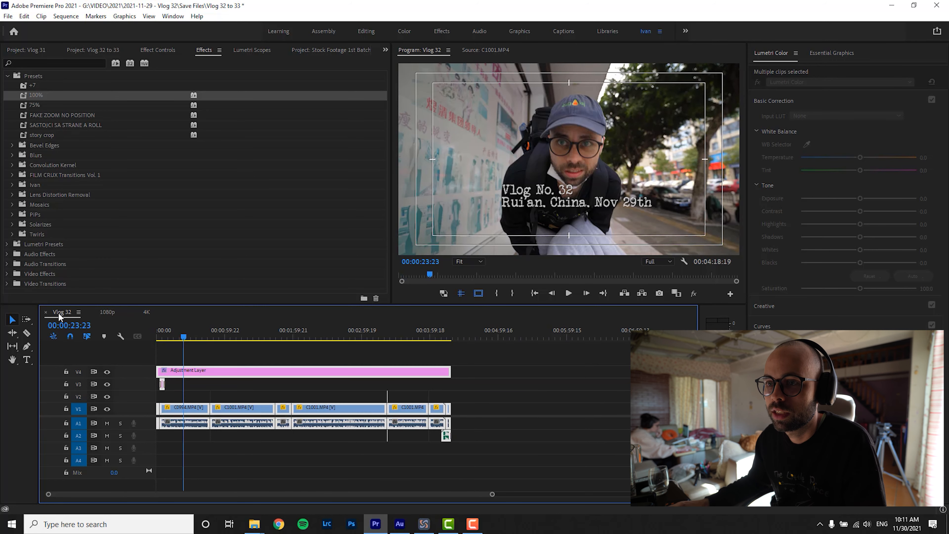
pyautogui.click(165, 338)
pyautogui.moveTo(166, 337); pyautogui.dragTo(162, 338)
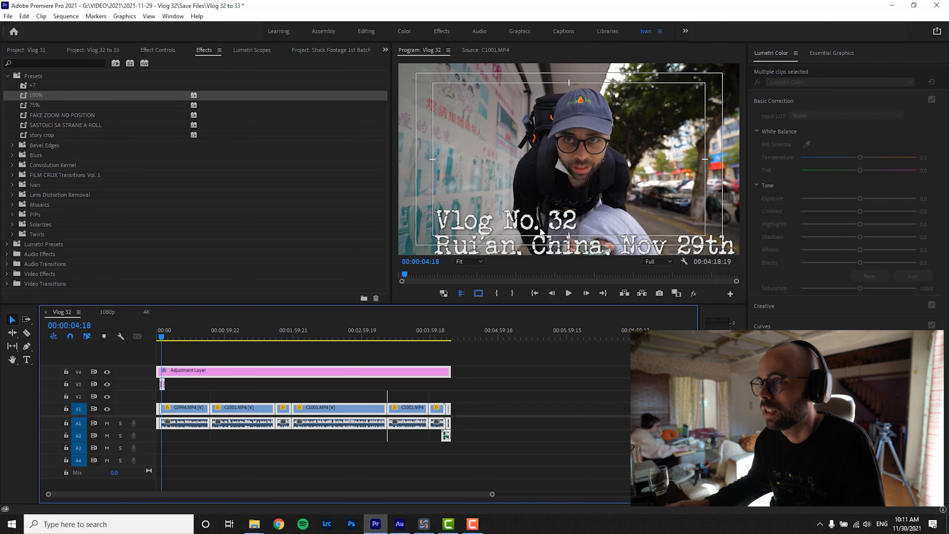
pyautogui.click(110, 311)
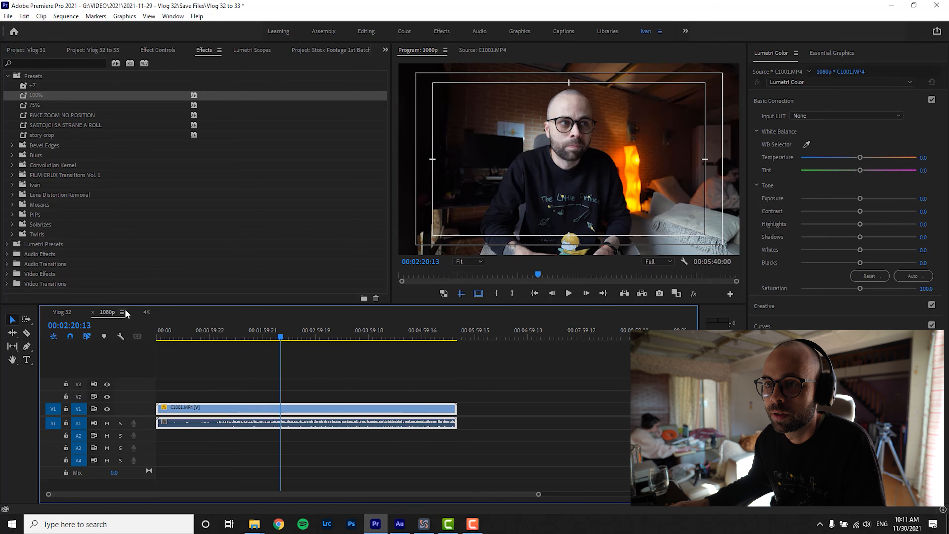
pyautogui.click(147, 312)
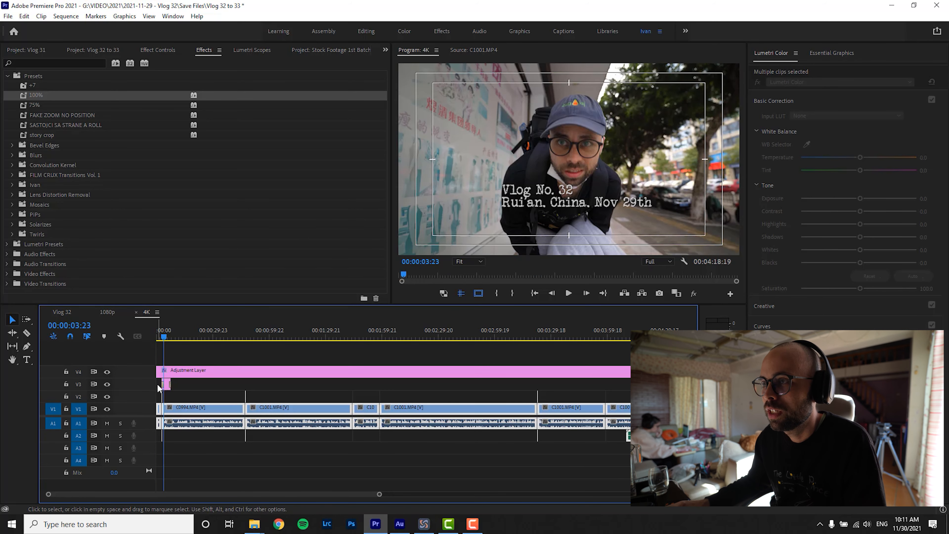
# Reposition the opening title in the 4K sequence to about 1151, 1385, with the playback resolution lowered to 1/8.
pyautogui.click(188, 392)
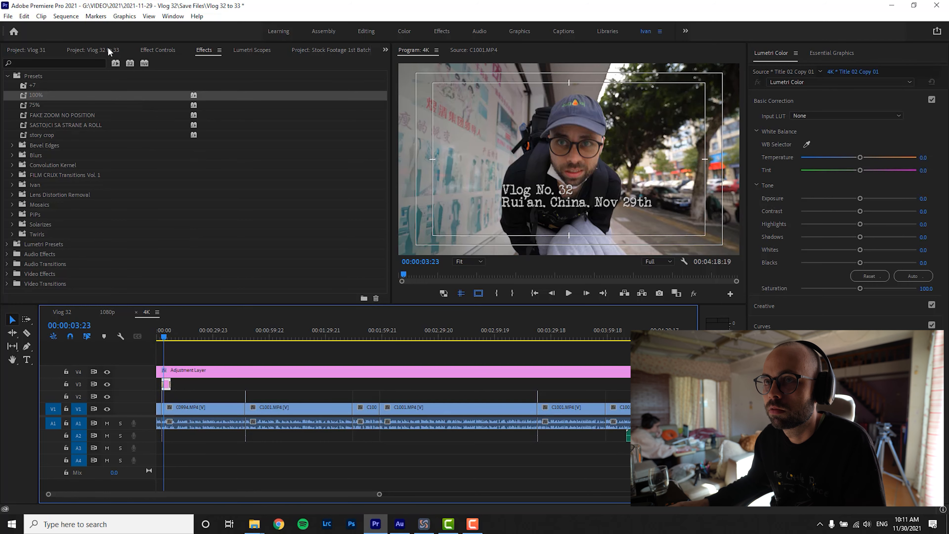
pyautogui.click(150, 53)
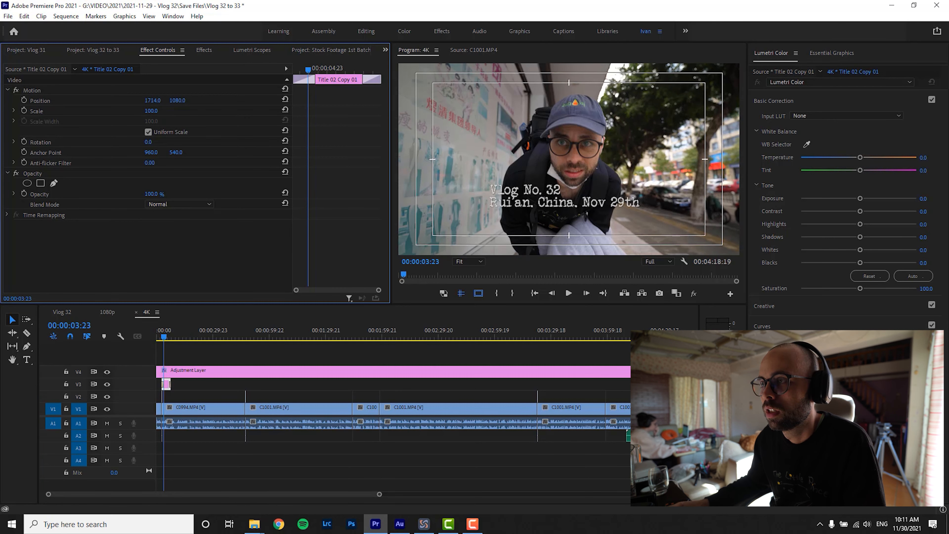
pyautogui.moveTo(153, 101); pyautogui.dragTo(120, 100)
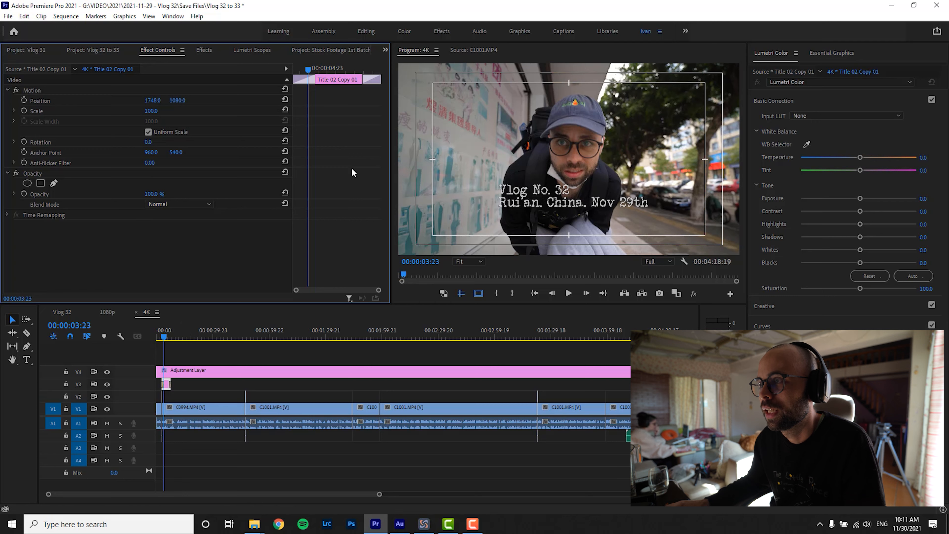
pyautogui.click(658, 261)
pyautogui.click(657, 296)
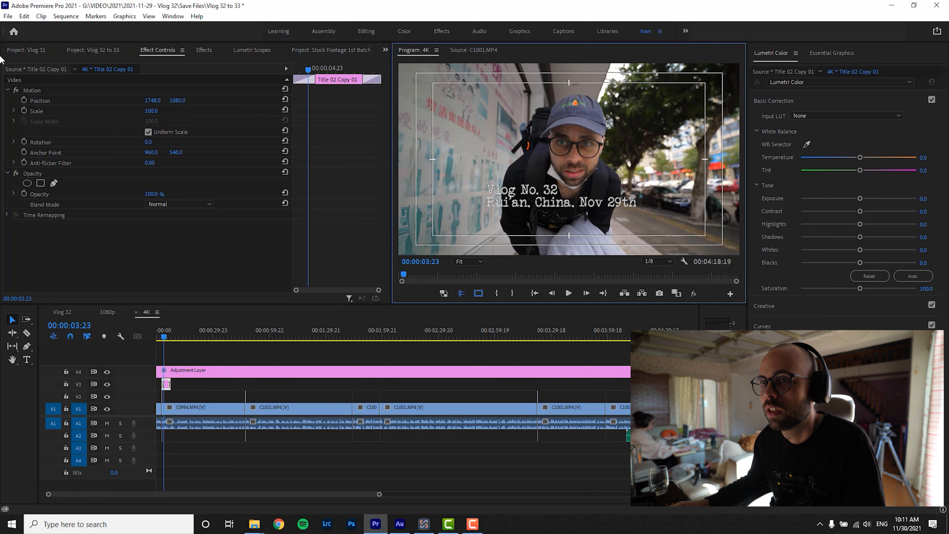
pyautogui.moveTo(152, 100); pyautogui.dragTo(1, 100)
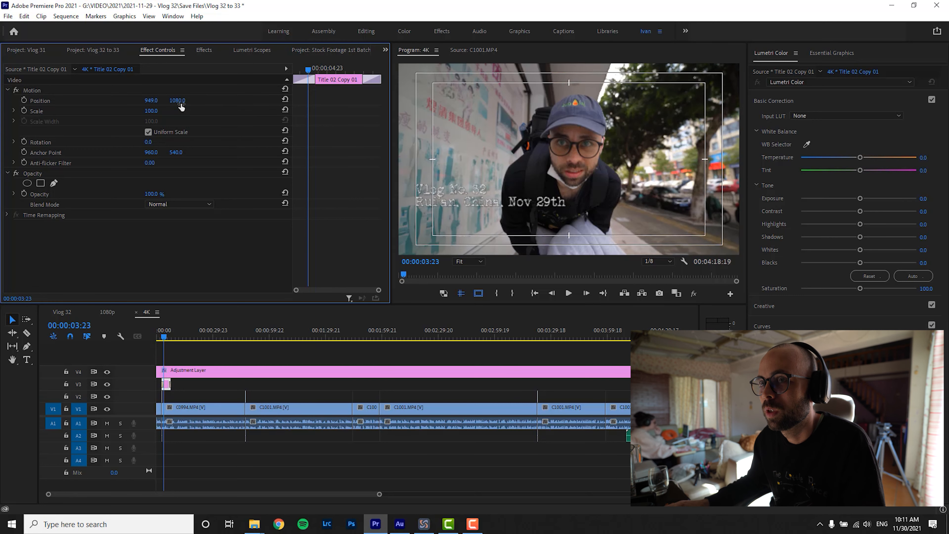
pyautogui.moveTo(181, 105); pyautogui.dragTo(295, 104)
pyautogui.moveTo(151, 101); pyautogui.dragTo(233, 100)
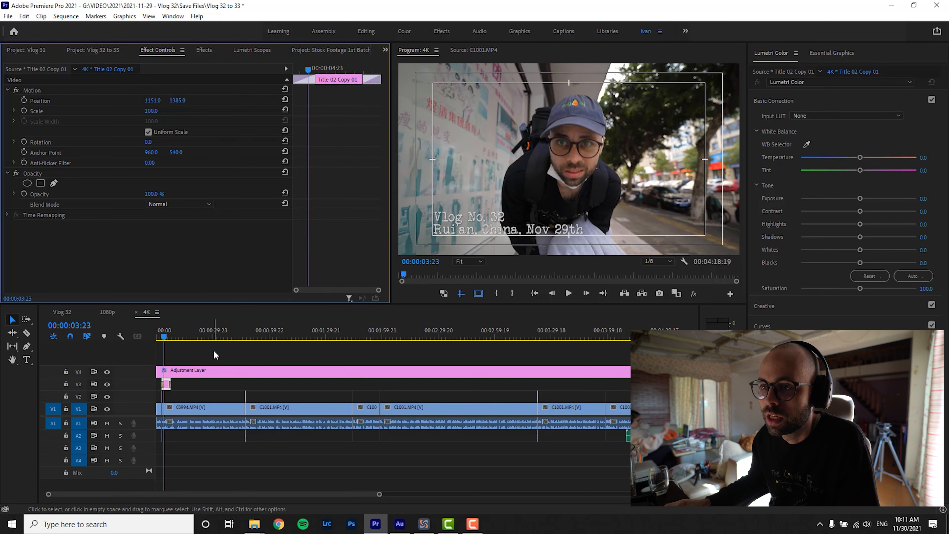
# Scrub through the 4K sequence to the long C1001.MP4 clip and review the rescaled footage.
pyautogui.click(211, 337)
pyautogui.moveTo(212, 338); pyautogui.dragTo(427, 336)
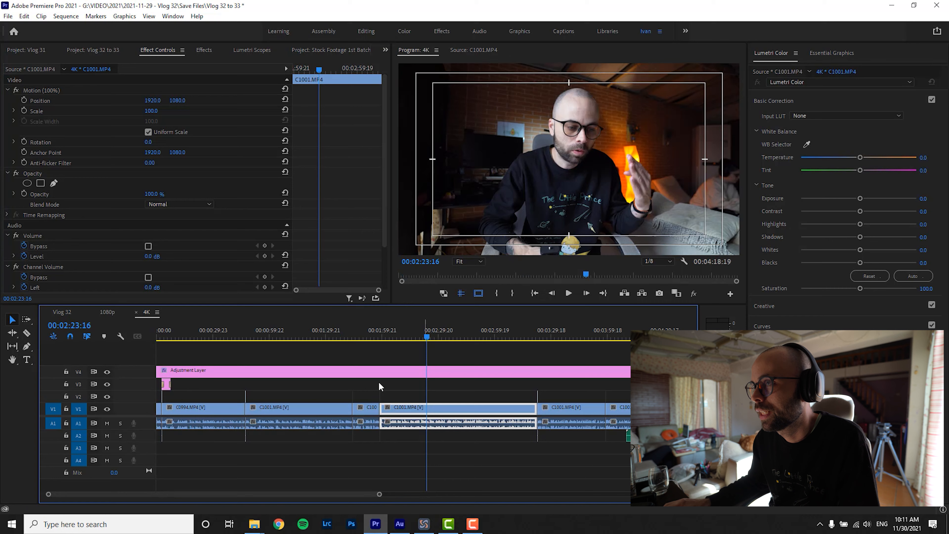
pyautogui.moveTo(380, 493); pyautogui.dragTo(467, 494)
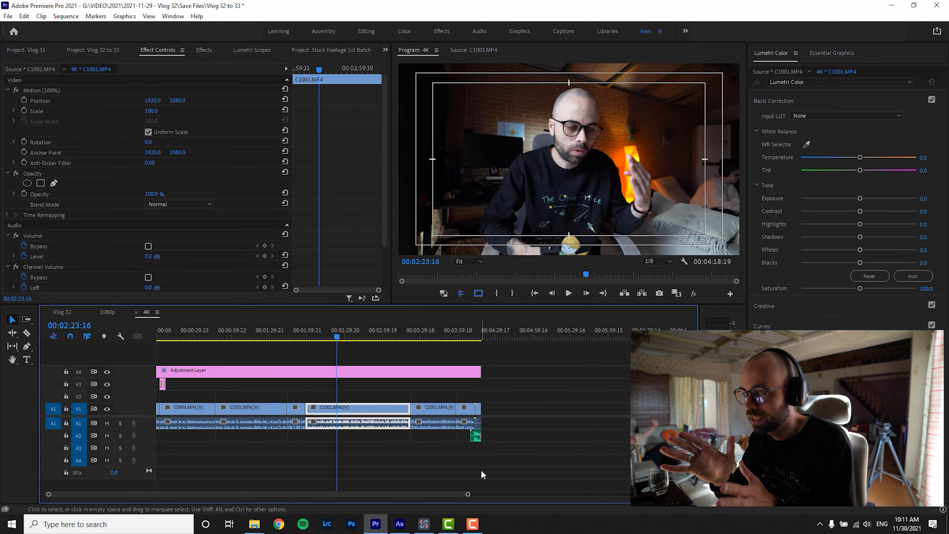